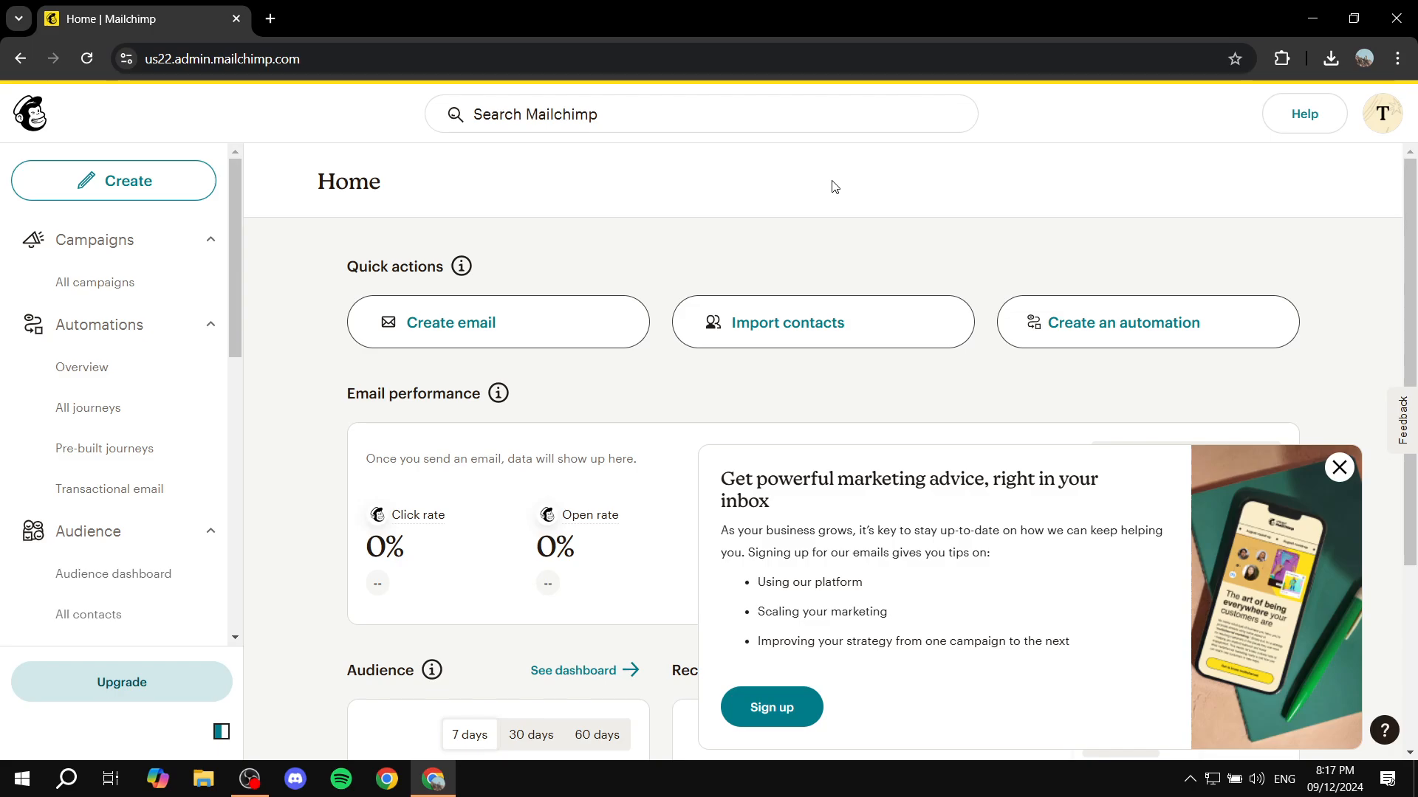
Step: Create a new regular email campaign and dismiss the choice of how to design it
left_click(100, 282)
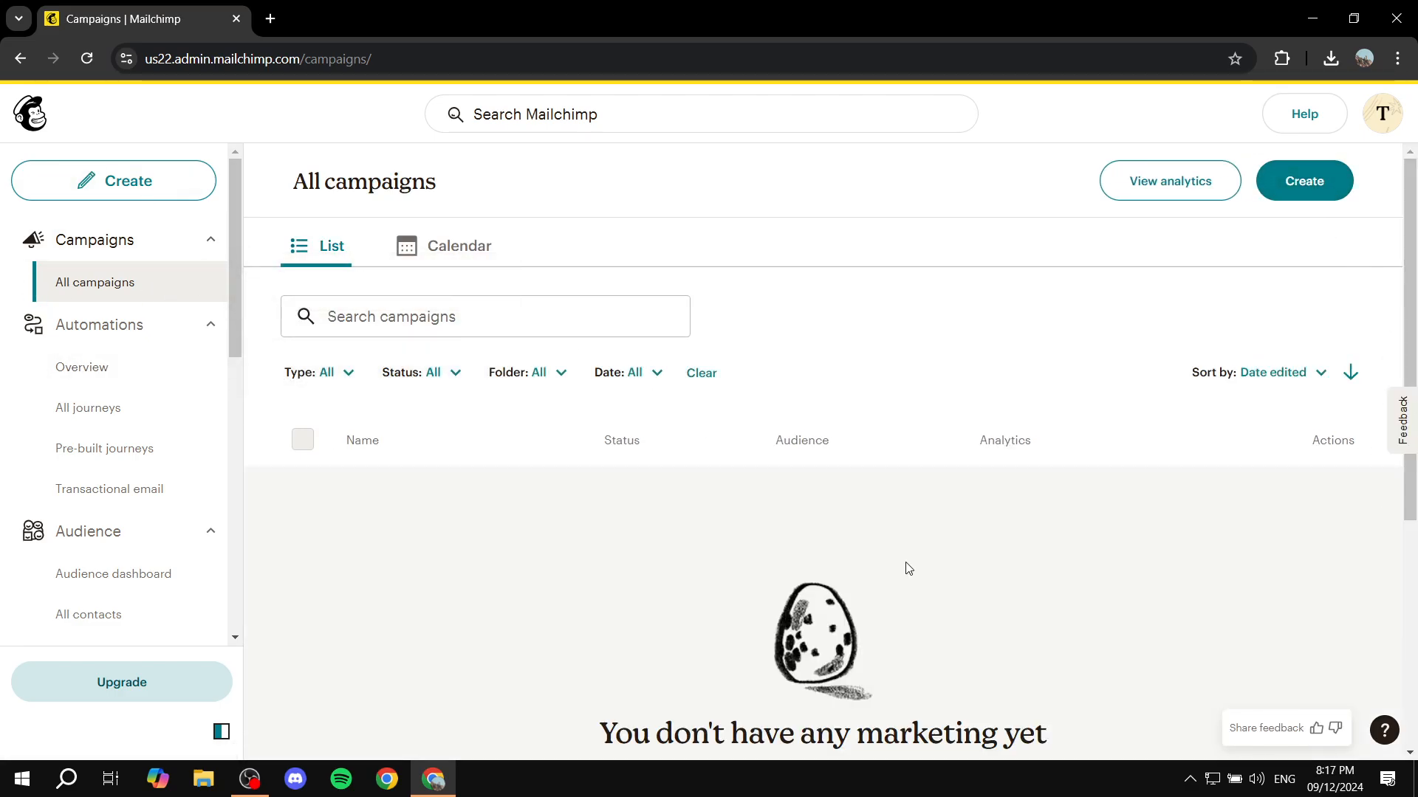
left_click(1324, 189)
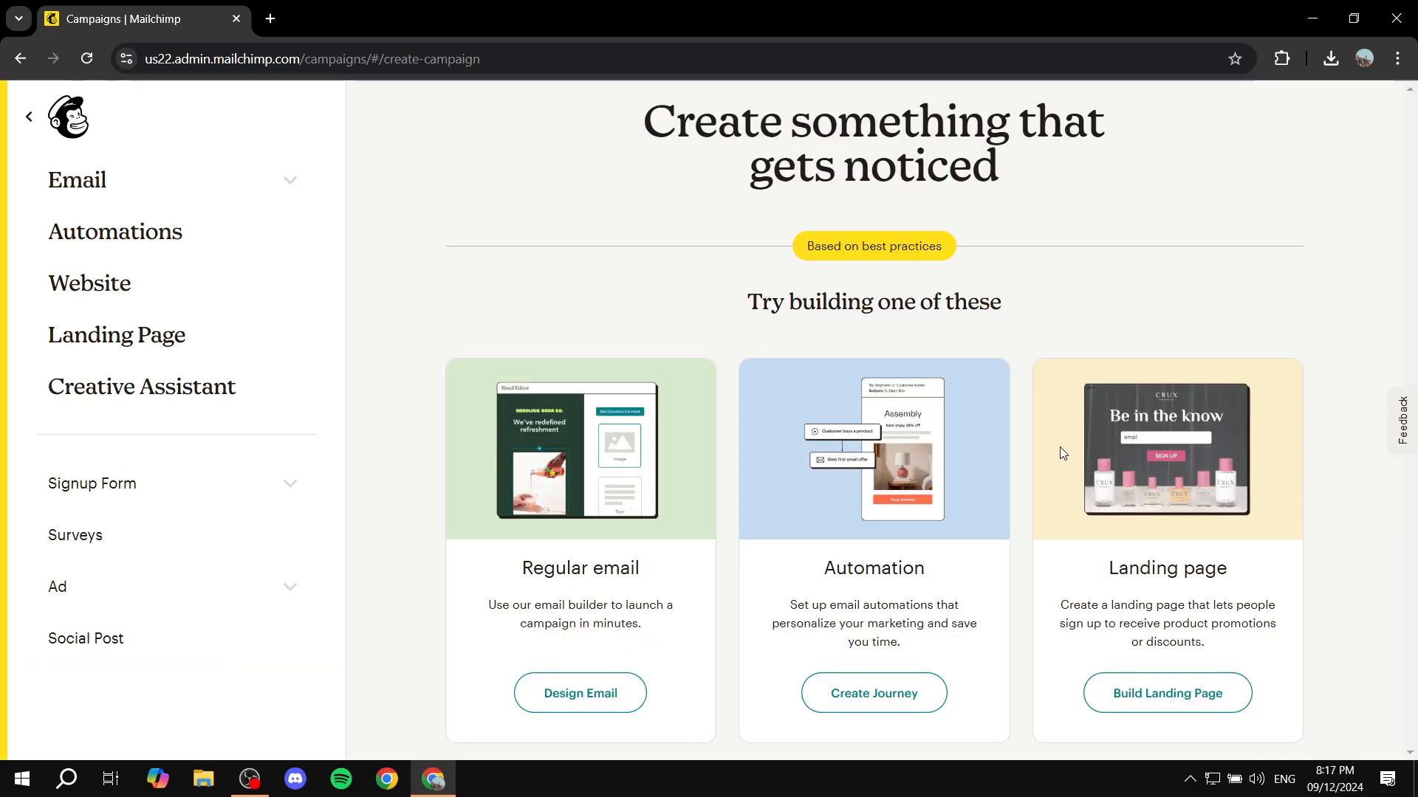
left_click(579, 708)
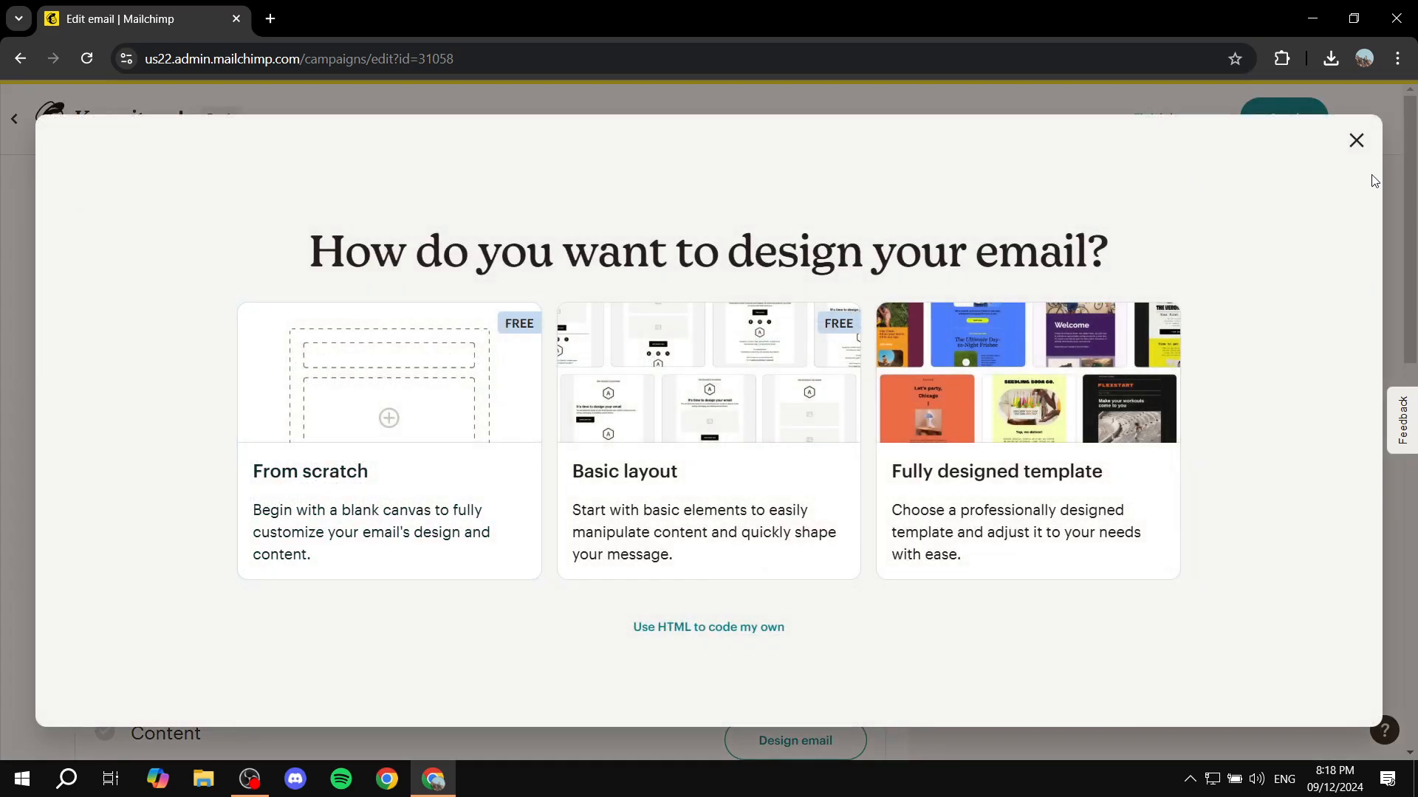
left_click(1356, 141)
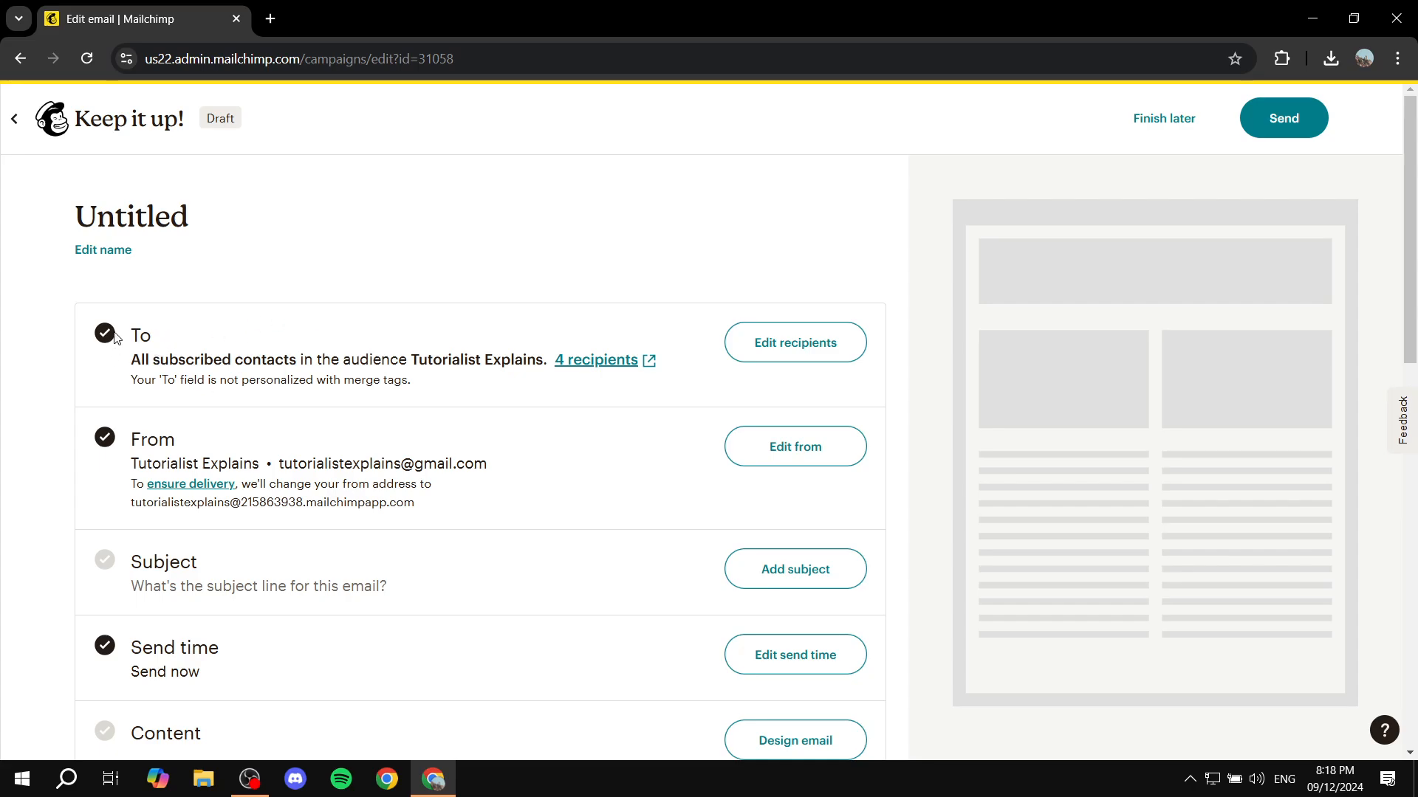
Step: Open the email designer for the draft campaign's content
scroll(221, 435, "down", 2)
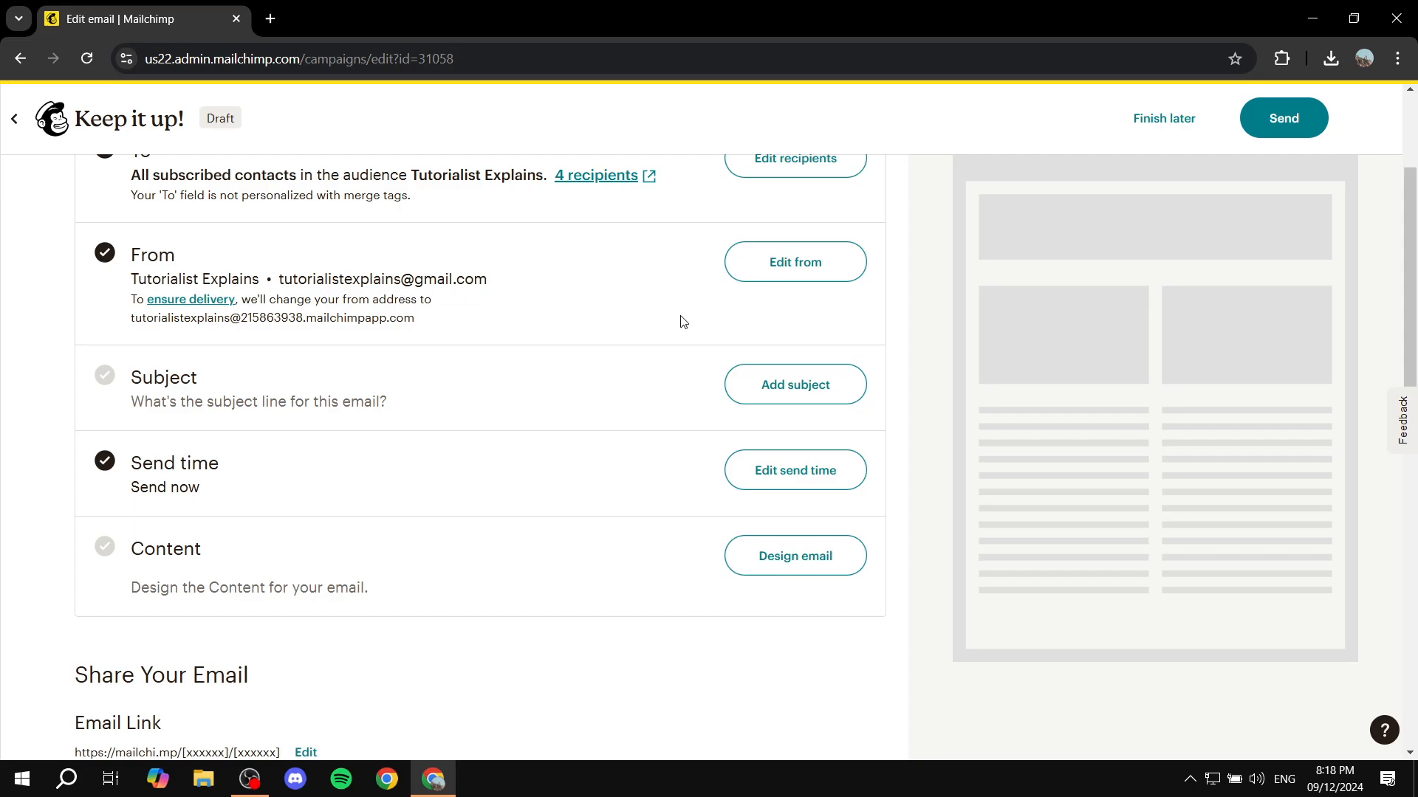
scroll(683, 348, "up", 1)
scroll(671, 357, "down", 2)
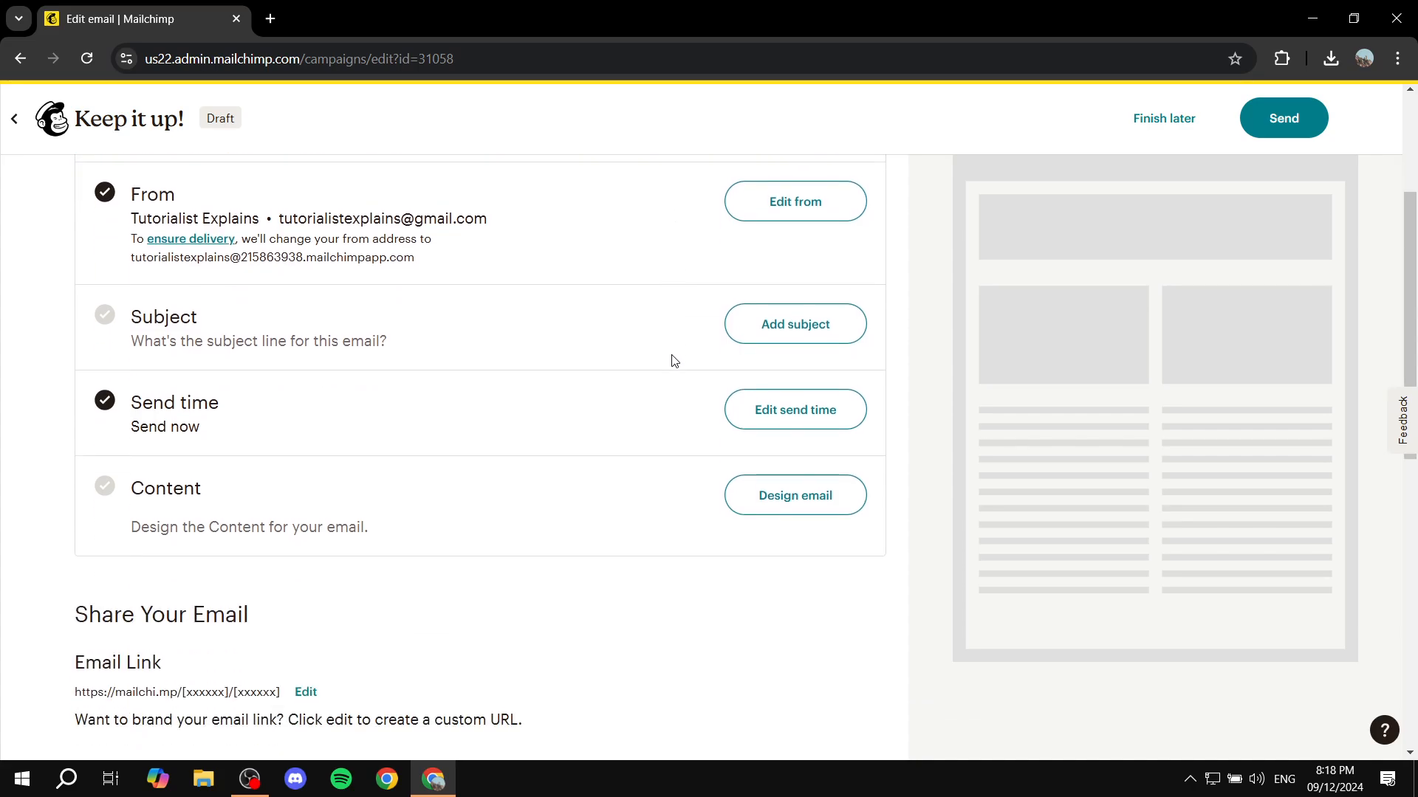
left_click_drag(144, 462, 674, 465)
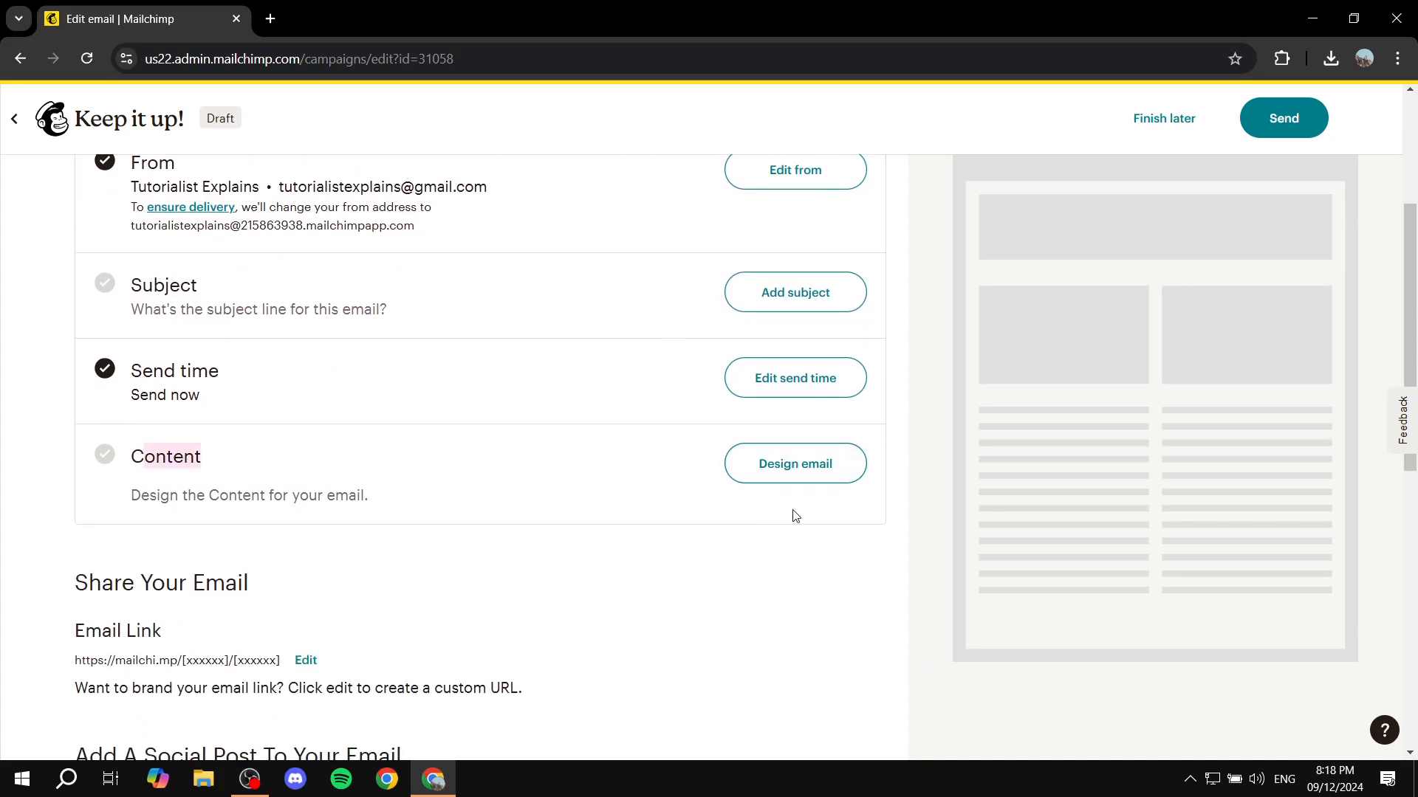
left_click(808, 475)
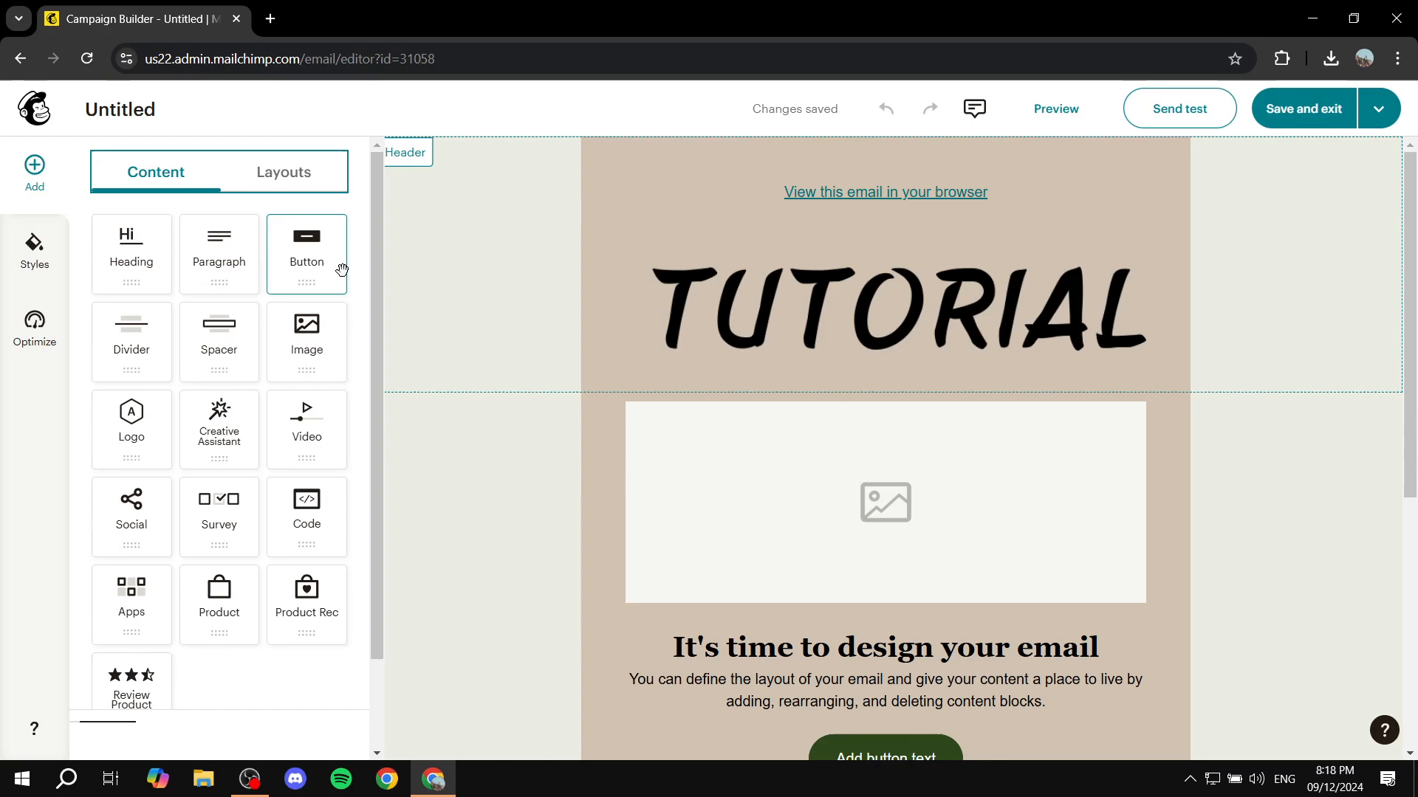
Step: Delete the placeholder image below the header and insert a blank three-column layout in its place
left_click(938, 534)
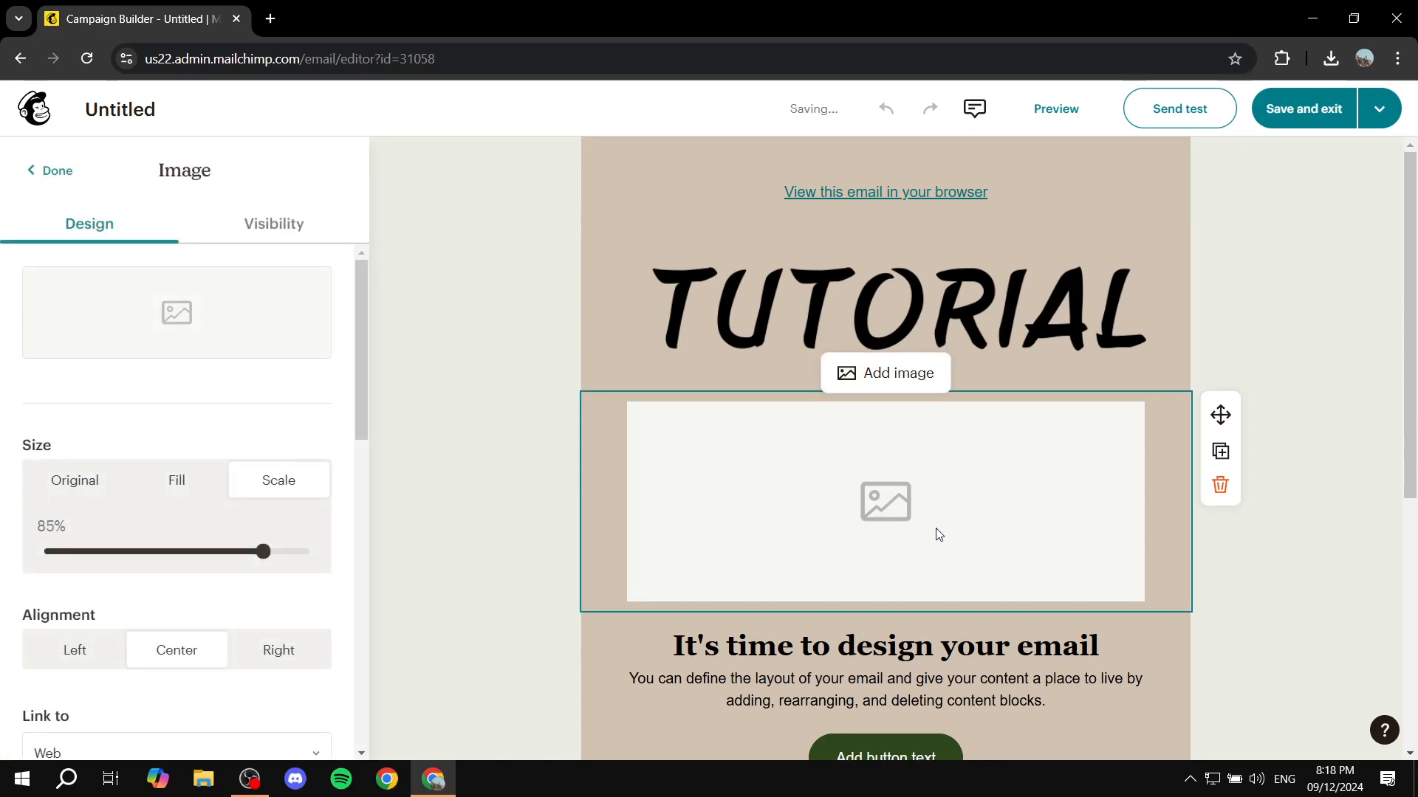
left_click(1221, 486)
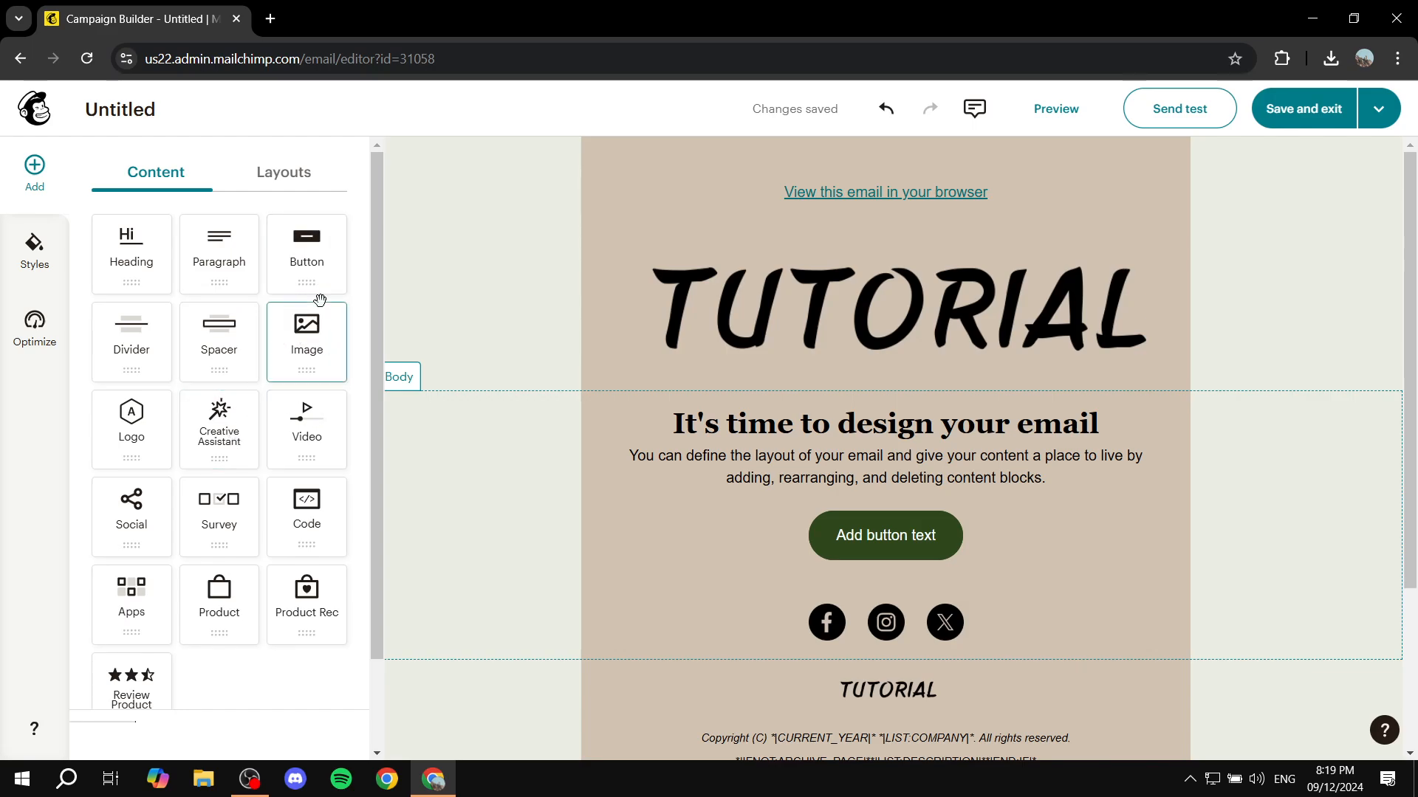
left_click(280, 182)
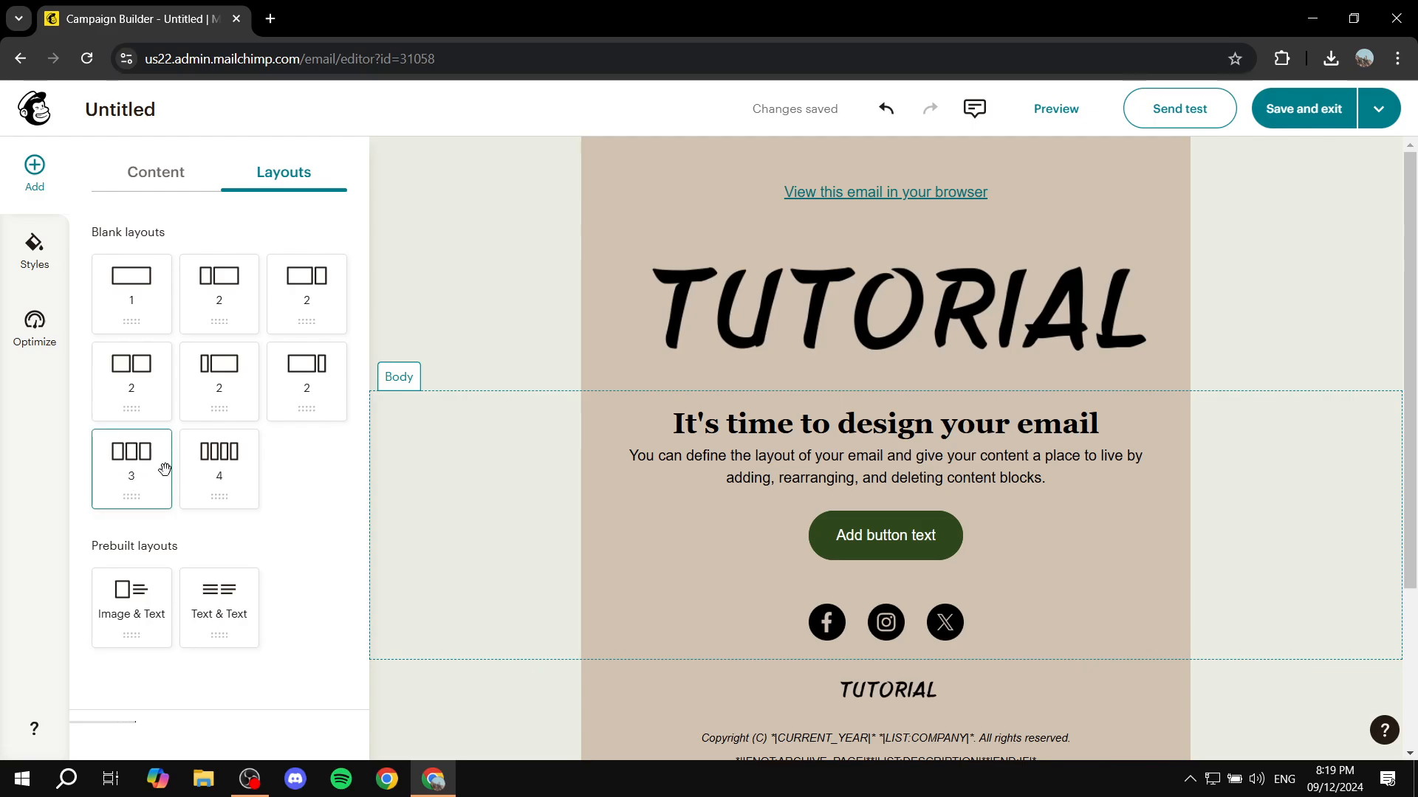
left_click_drag(130, 471, 848, 397)
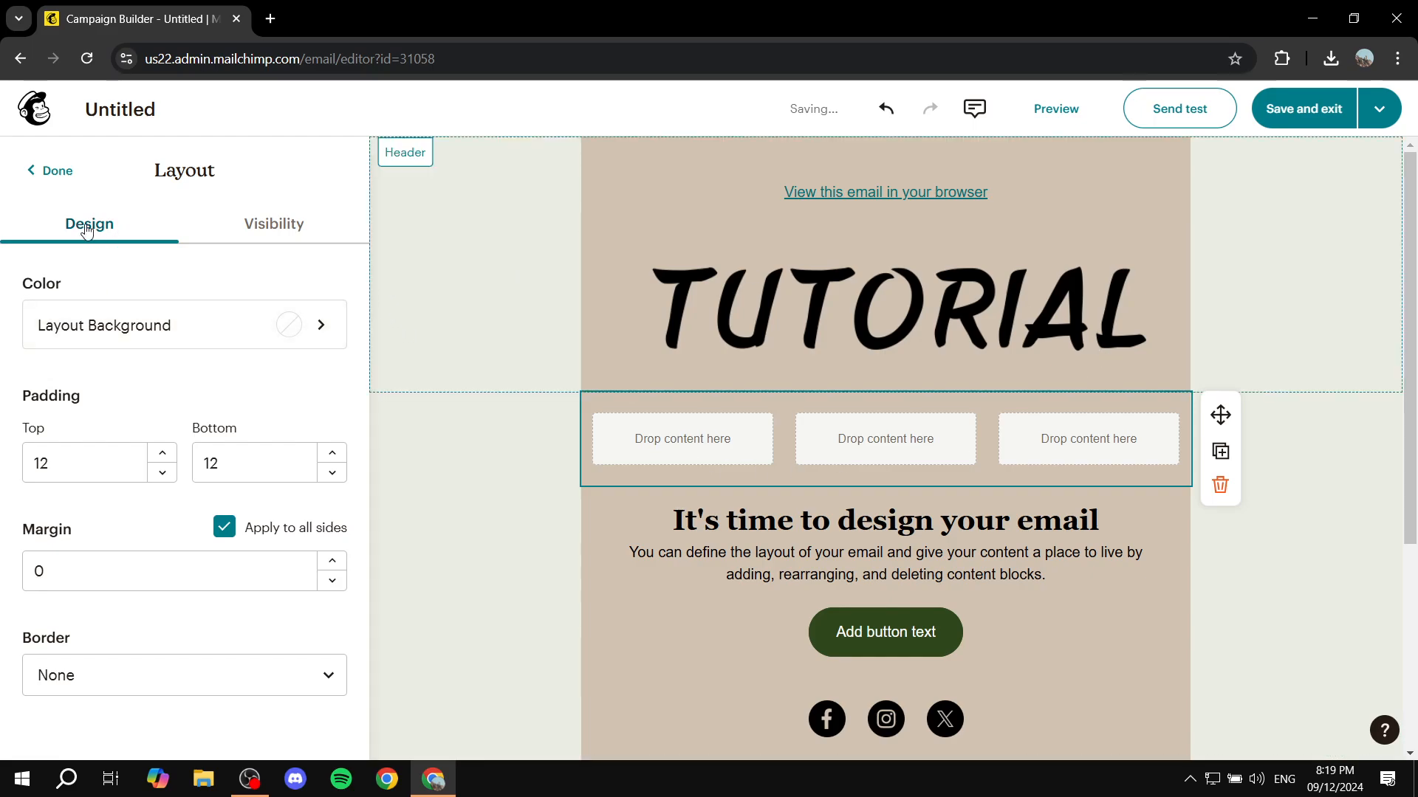
Step: Try several background colors on the three-column layout and settle on white, #FFFFFF
left_click(280, 330)
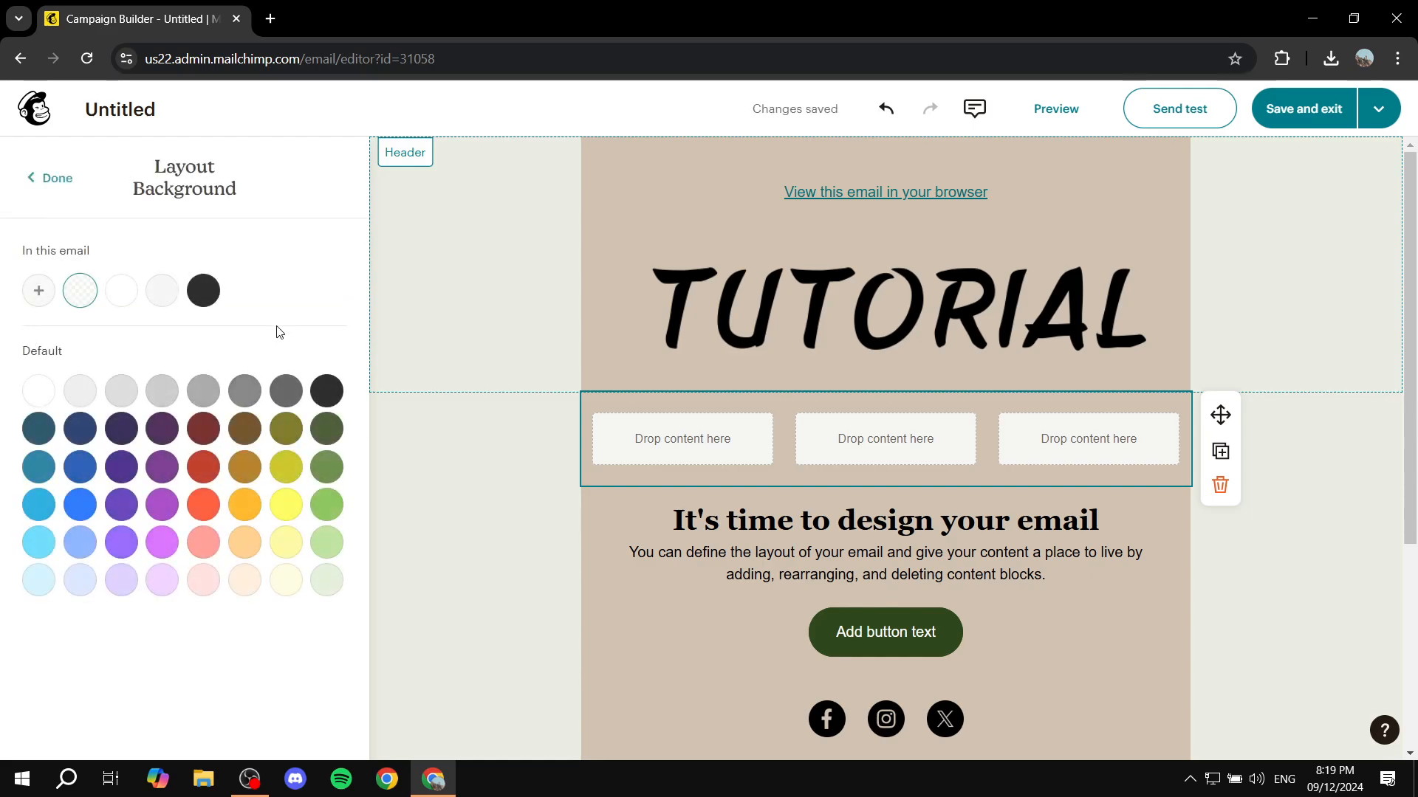
left_click(292, 477)
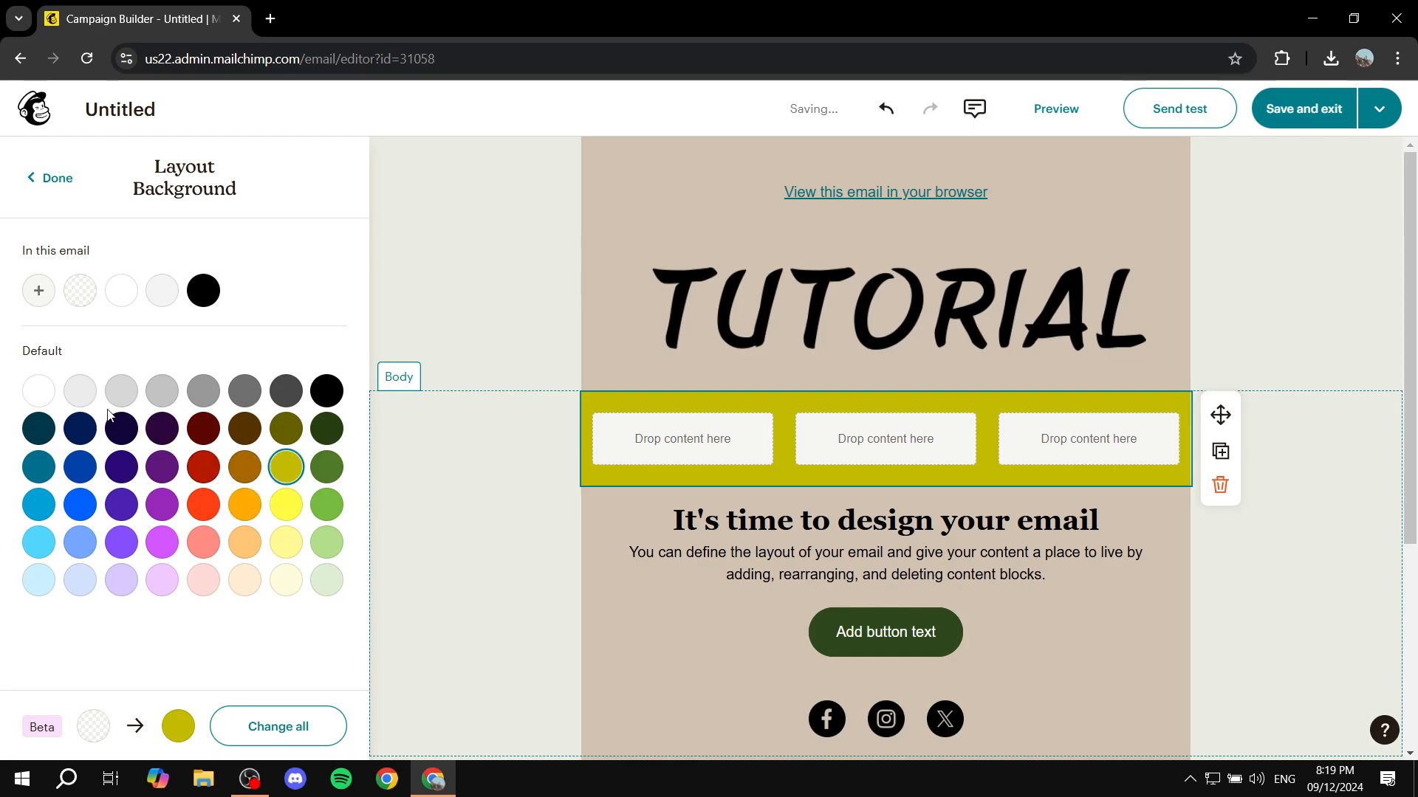
left_click(286, 390)
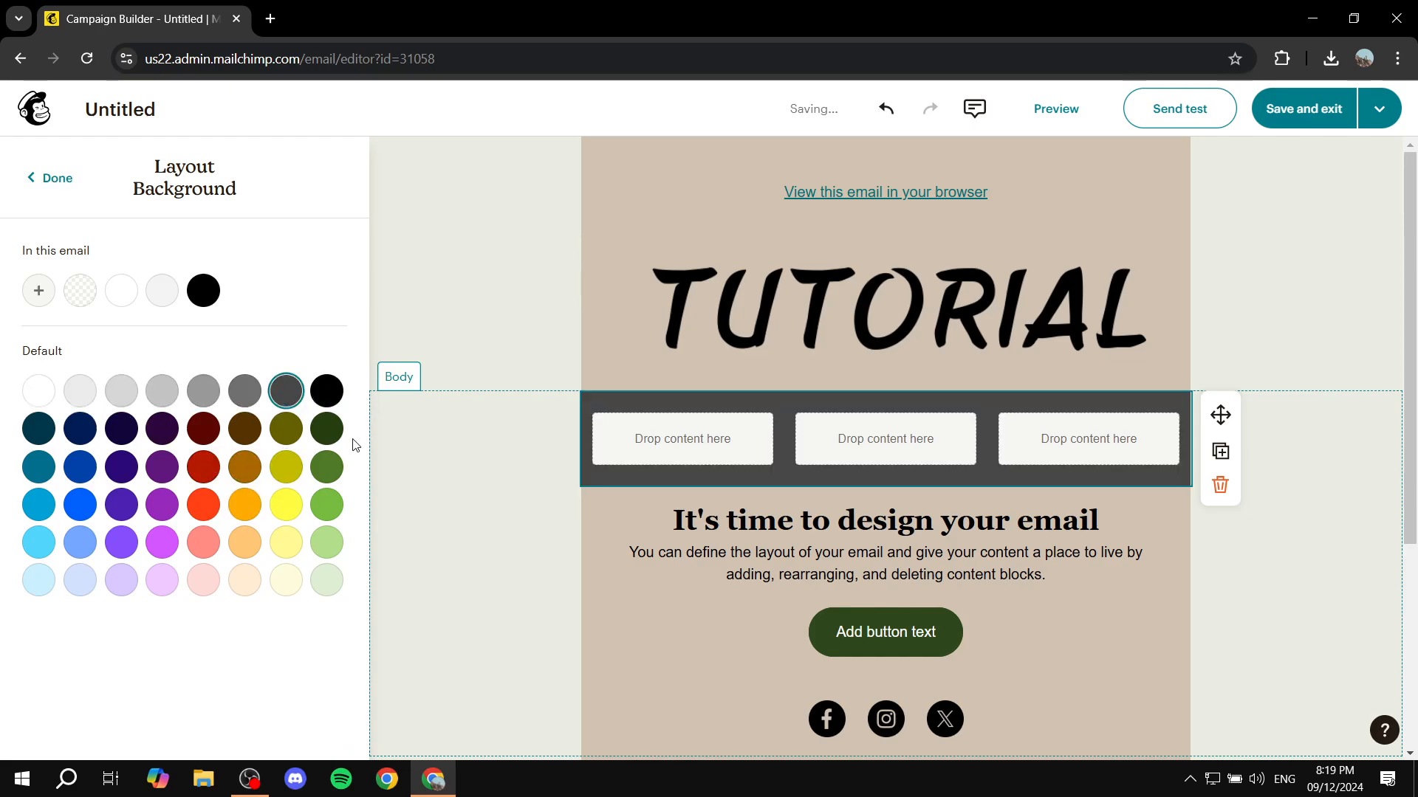
left_click(82, 294)
left_click(120, 296)
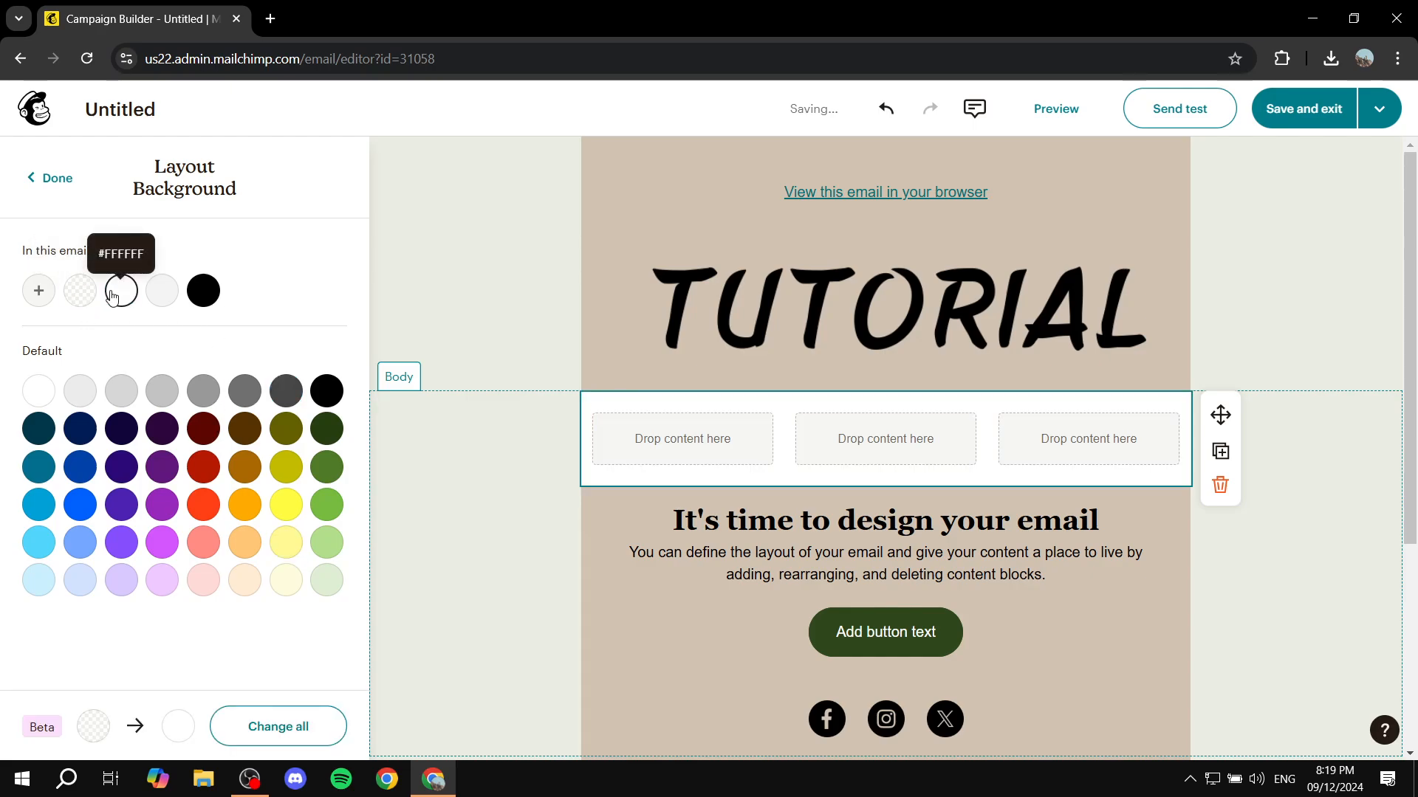
left_click(46, 180)
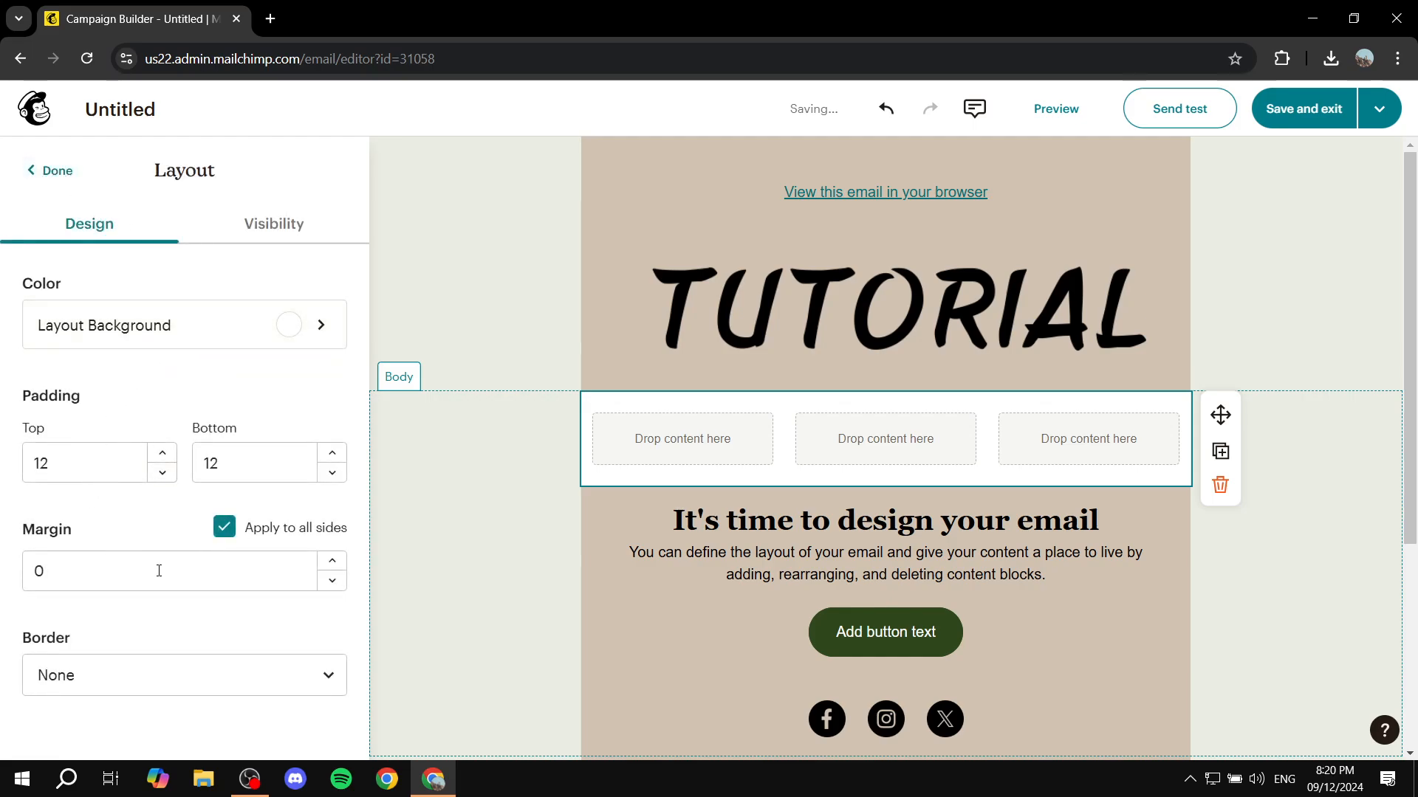
Step: Set the three-column layout's margin to 4 on all sides and finish editing the layout
left_click(332, 560)
left_click(333, 560)
left_click(332, 560)
left_click(332, 561)
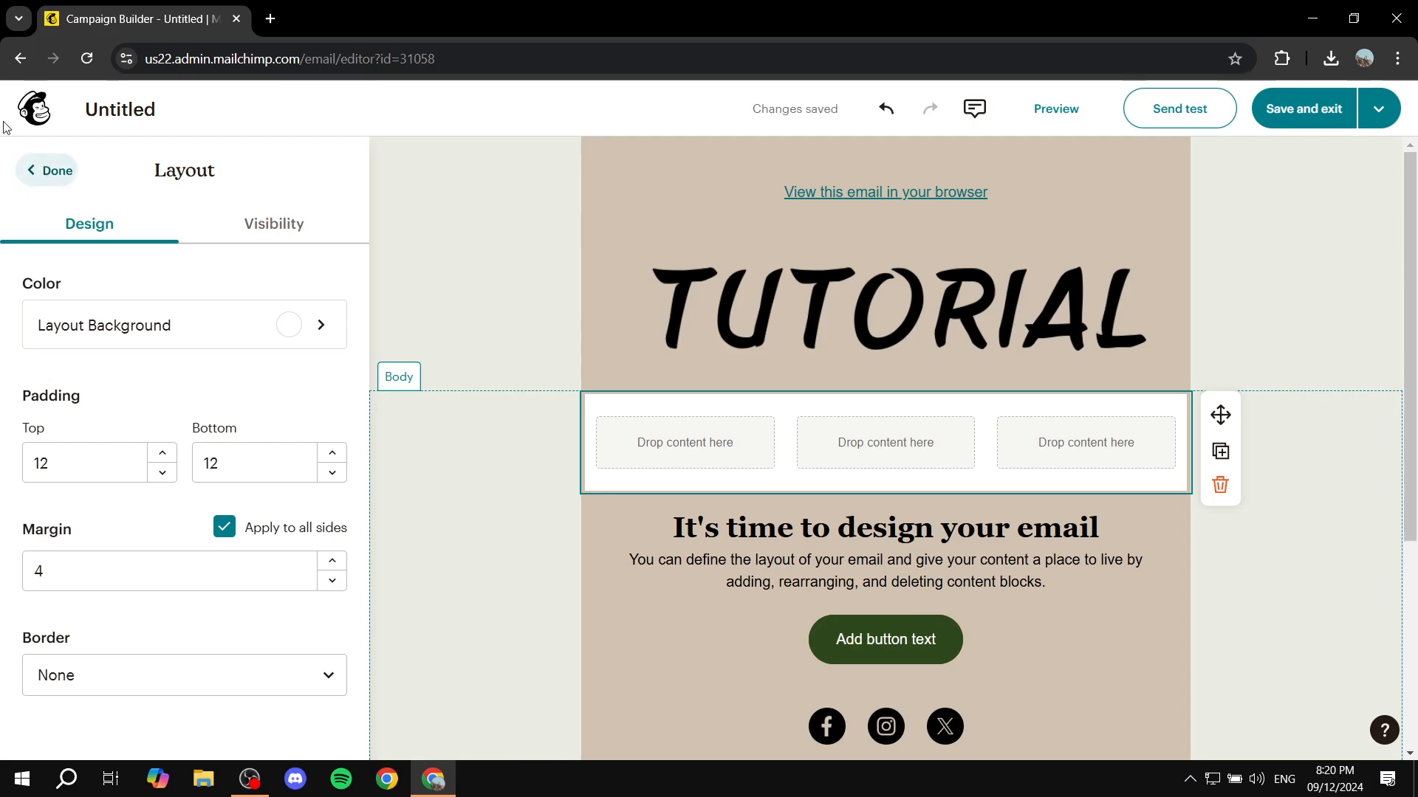
left_click(52, 170)
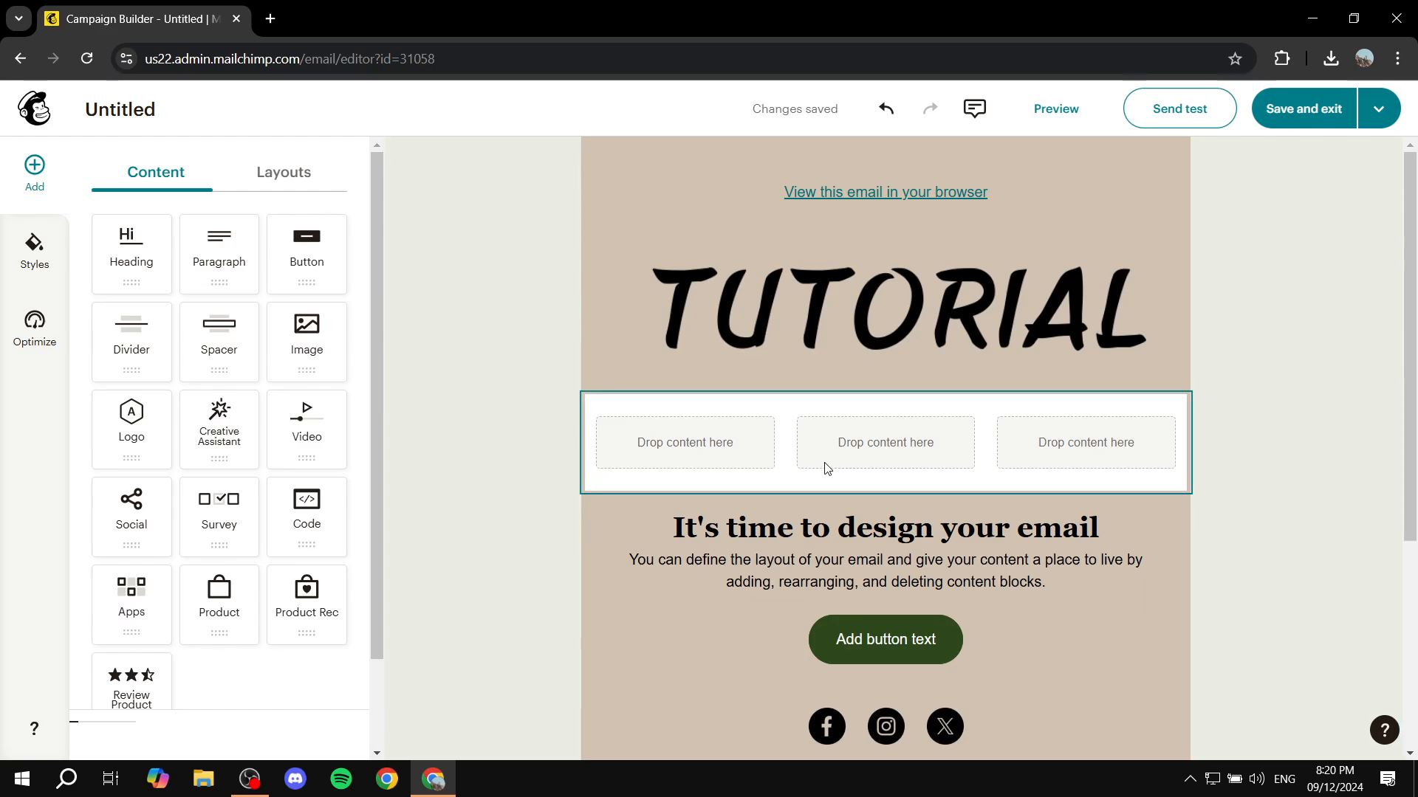
Step: Add image blocks to the first and third columns and a paragraph block to the middle column
left_click_drag(304, 332, 684, 447)
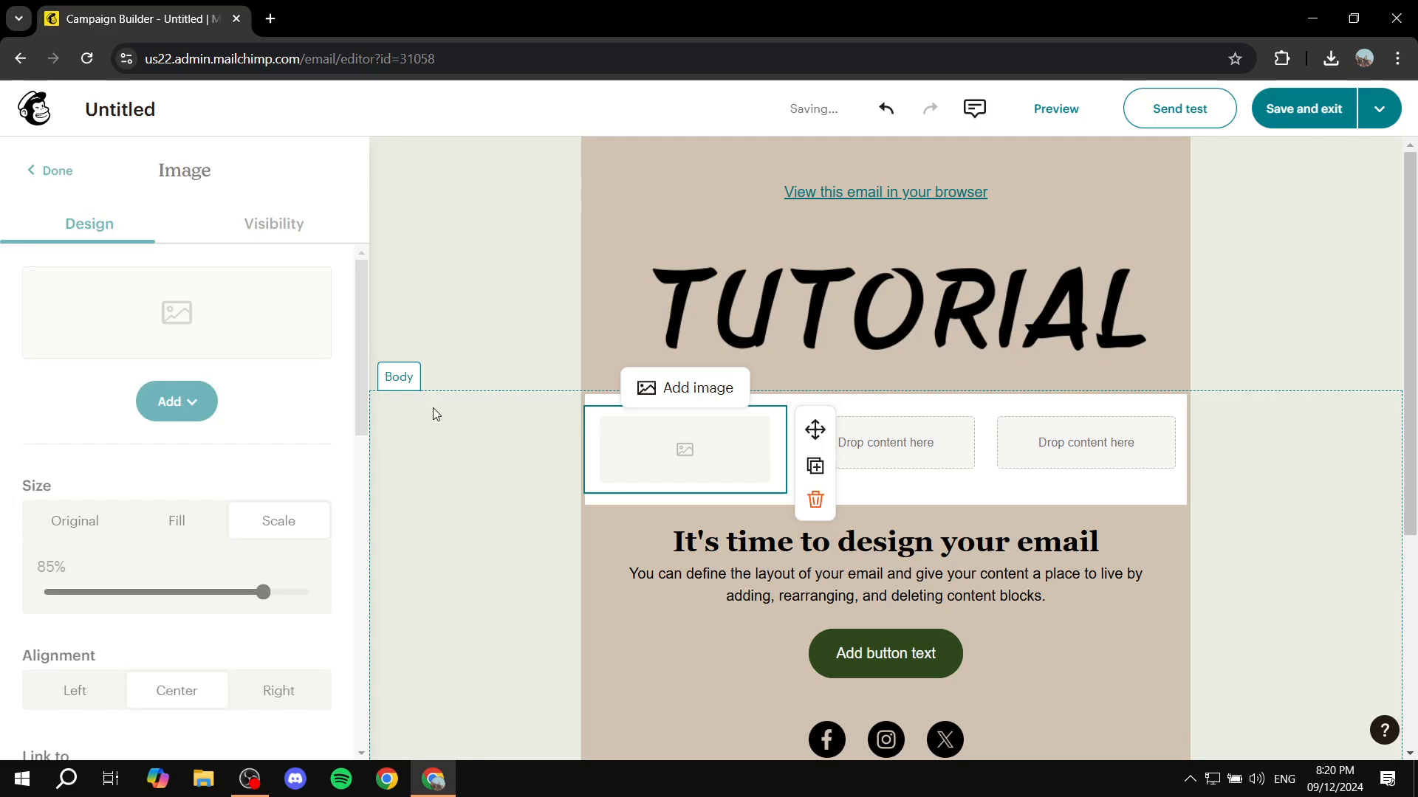
left_click(52, 181)
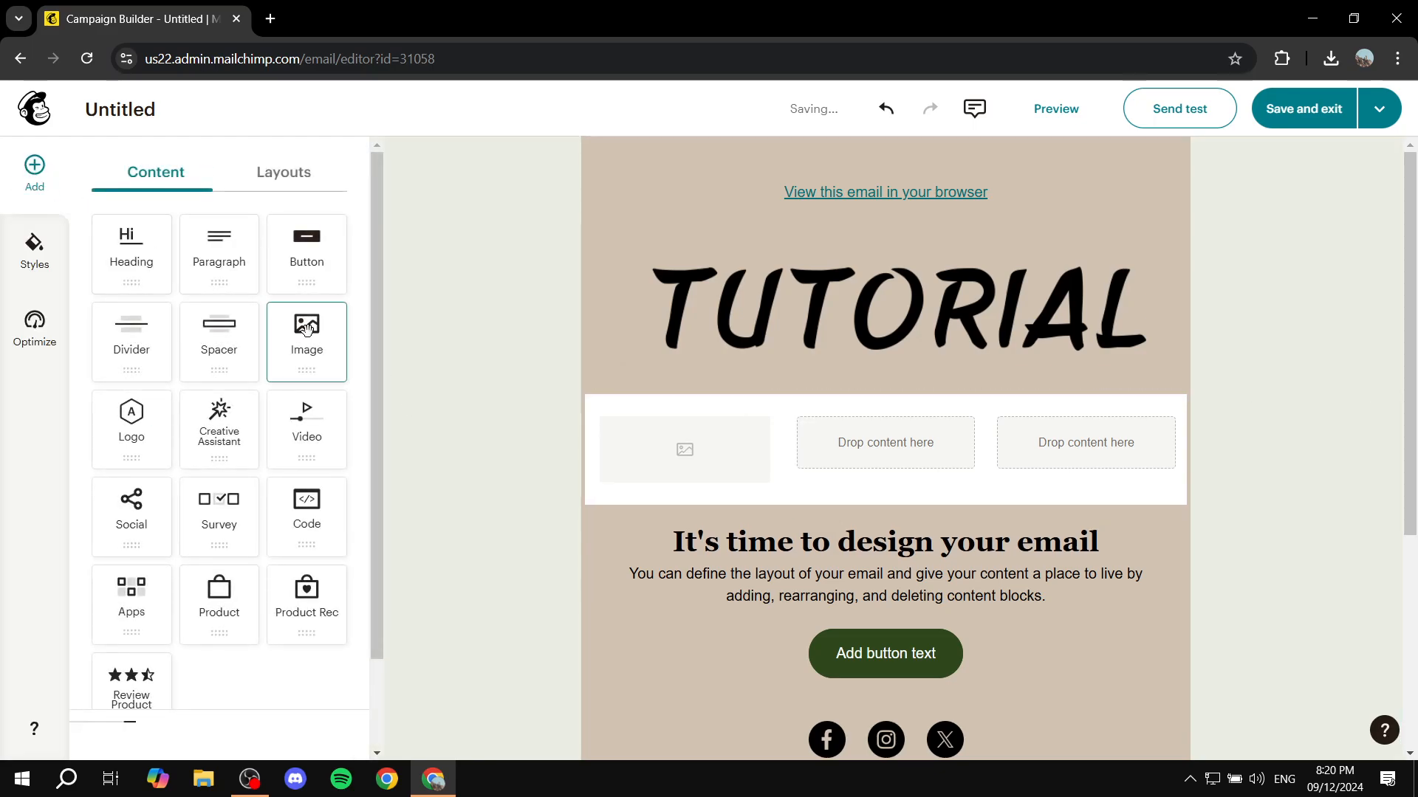
left_click_drag(306, 340, 1068, 448)
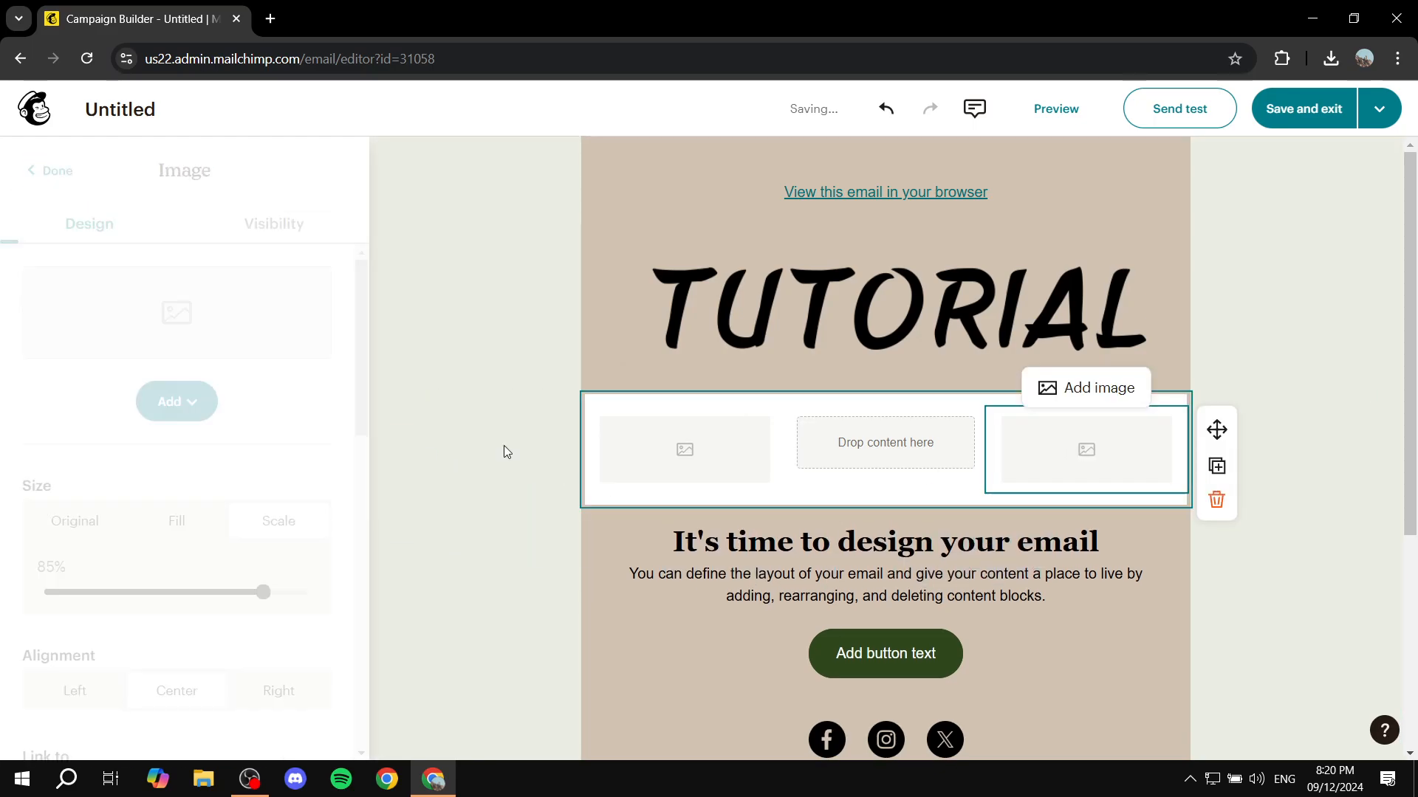
left_click(52, 172)
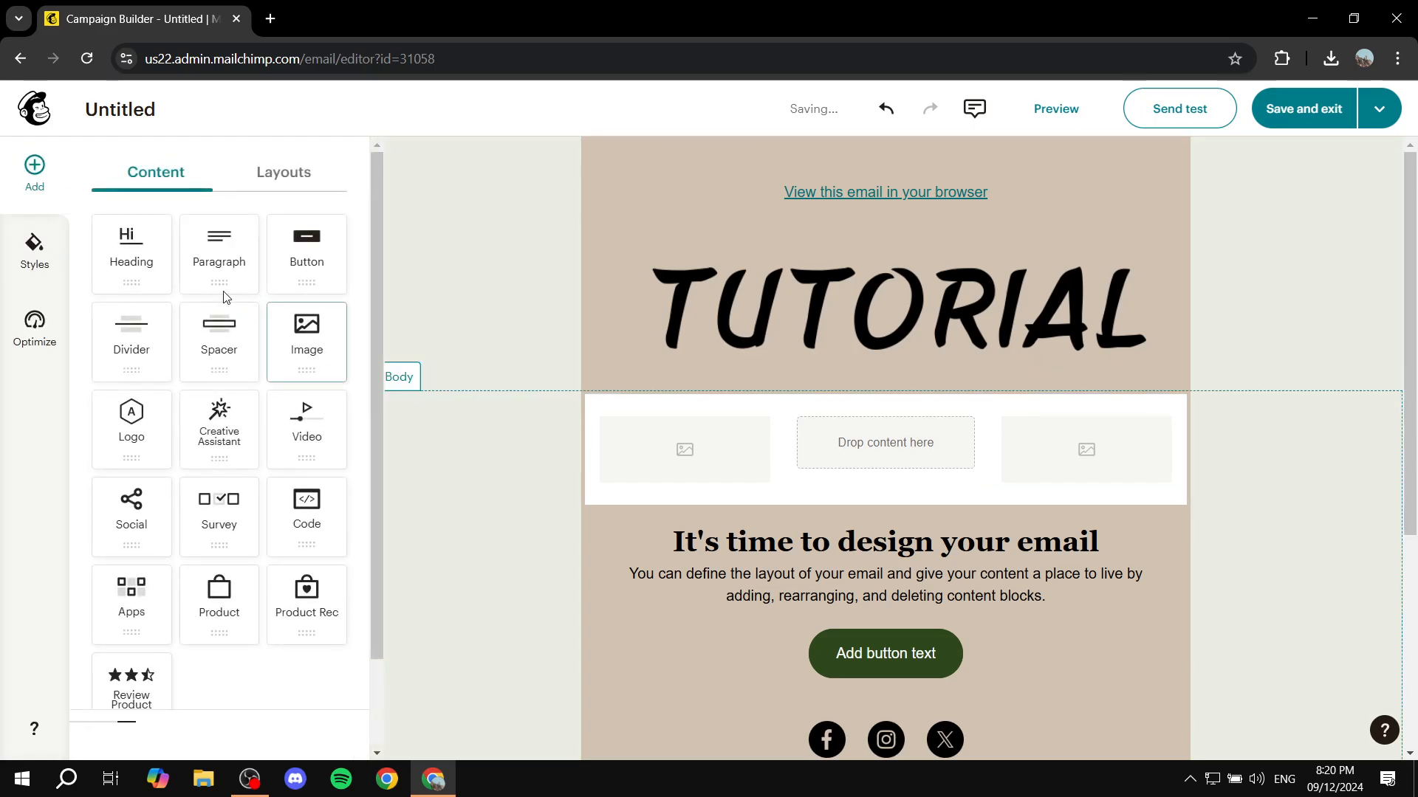
left_click_drag(219, 251, 908, 440)
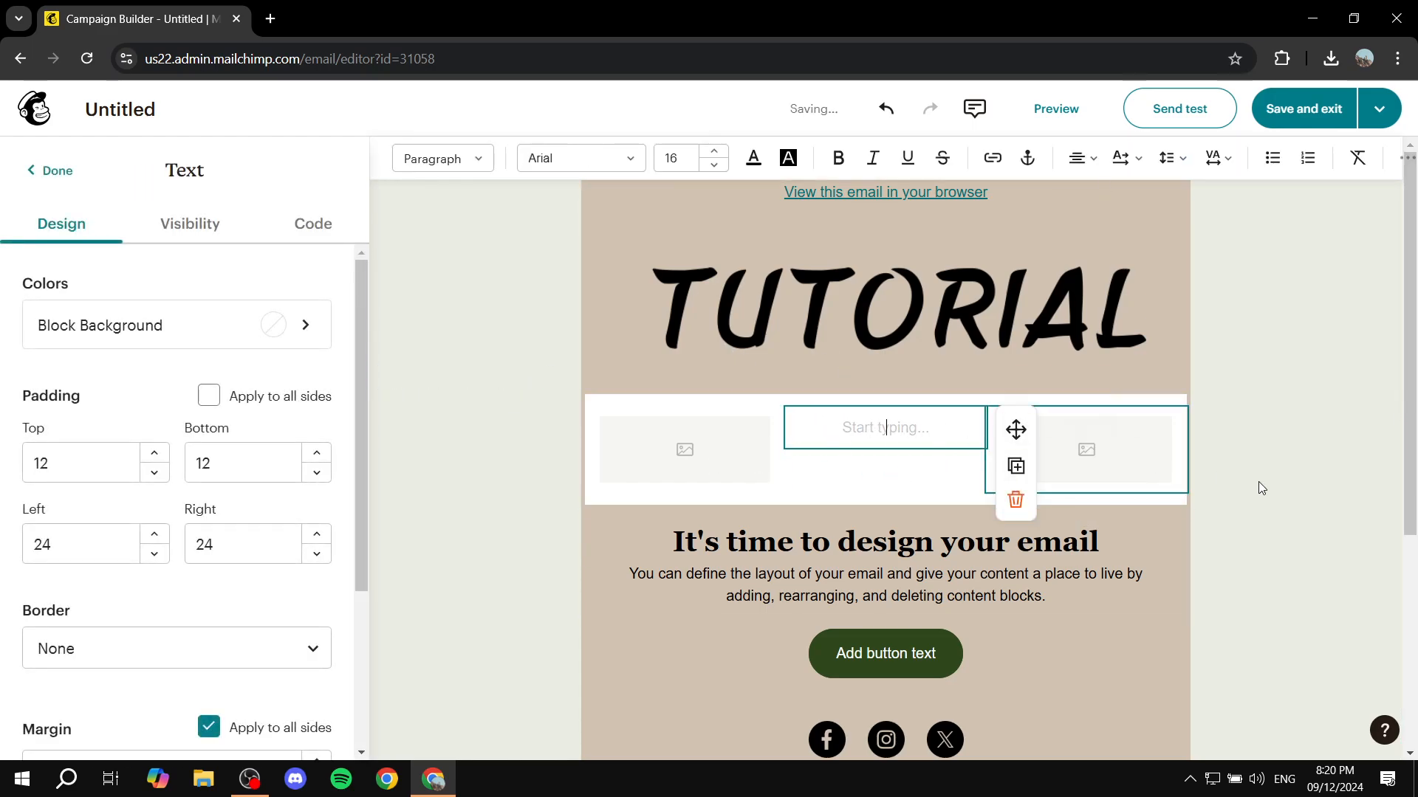
Step: Upload Colors.jpg from the Explainer Media folder into the first column's image block
left_click(700, 460)
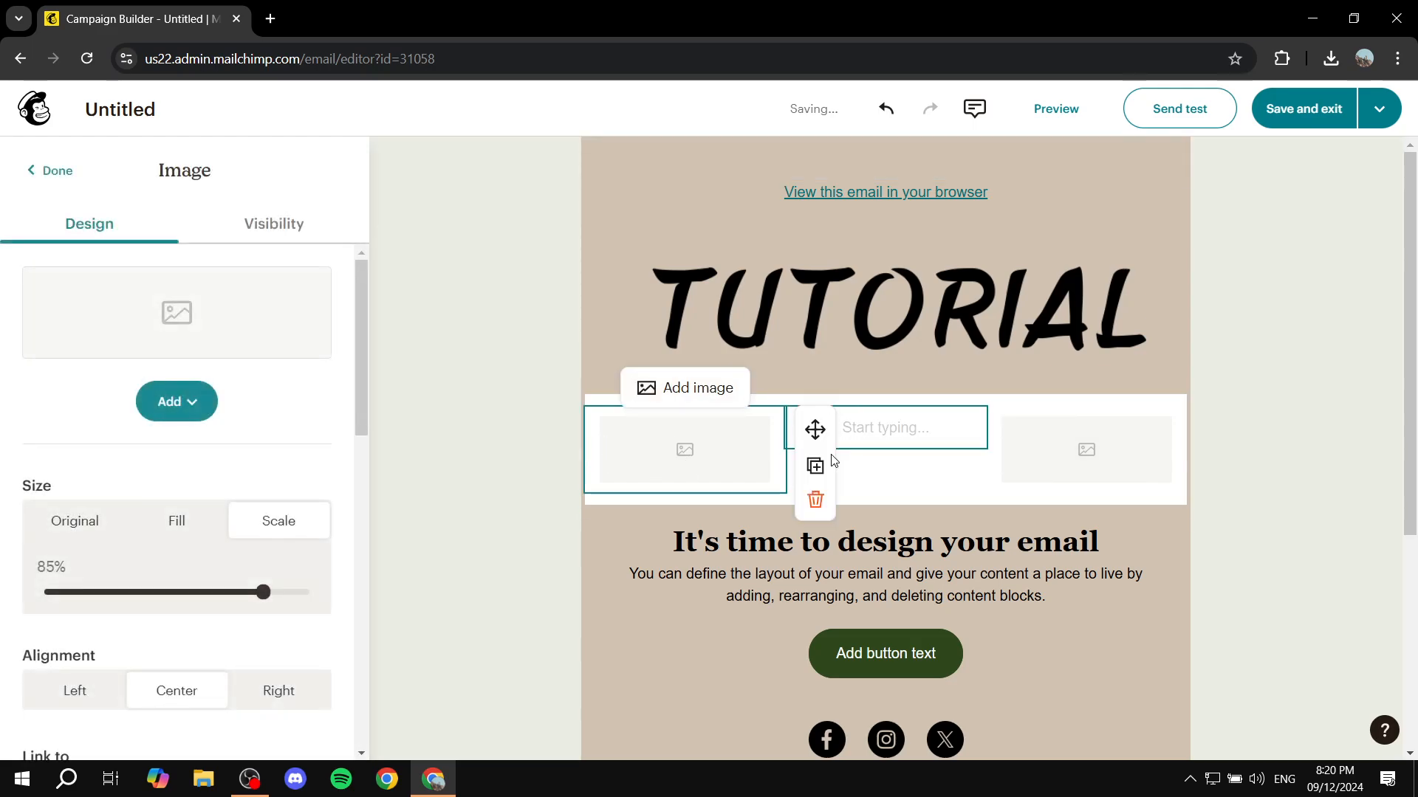
left_click(162, 409)
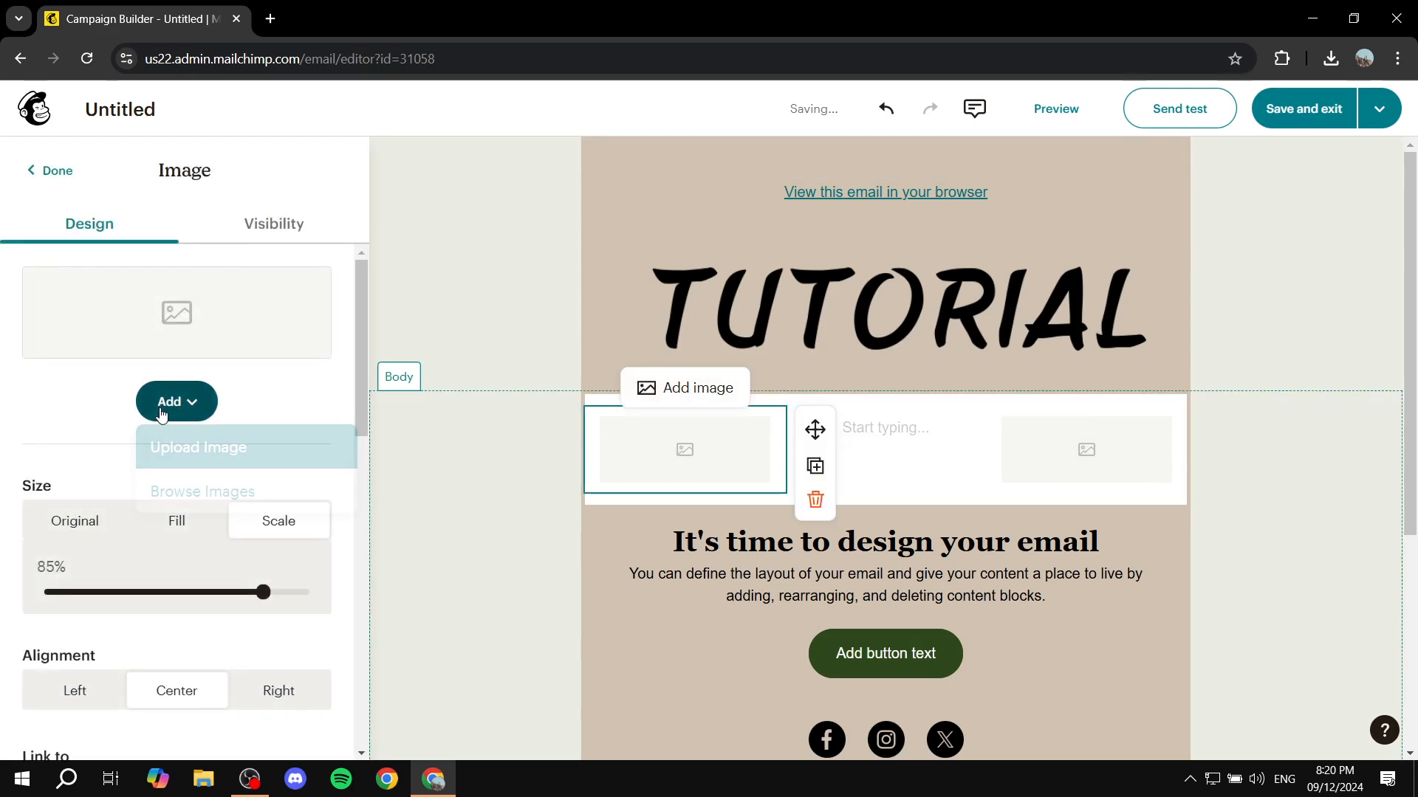
left_click(237, 450)
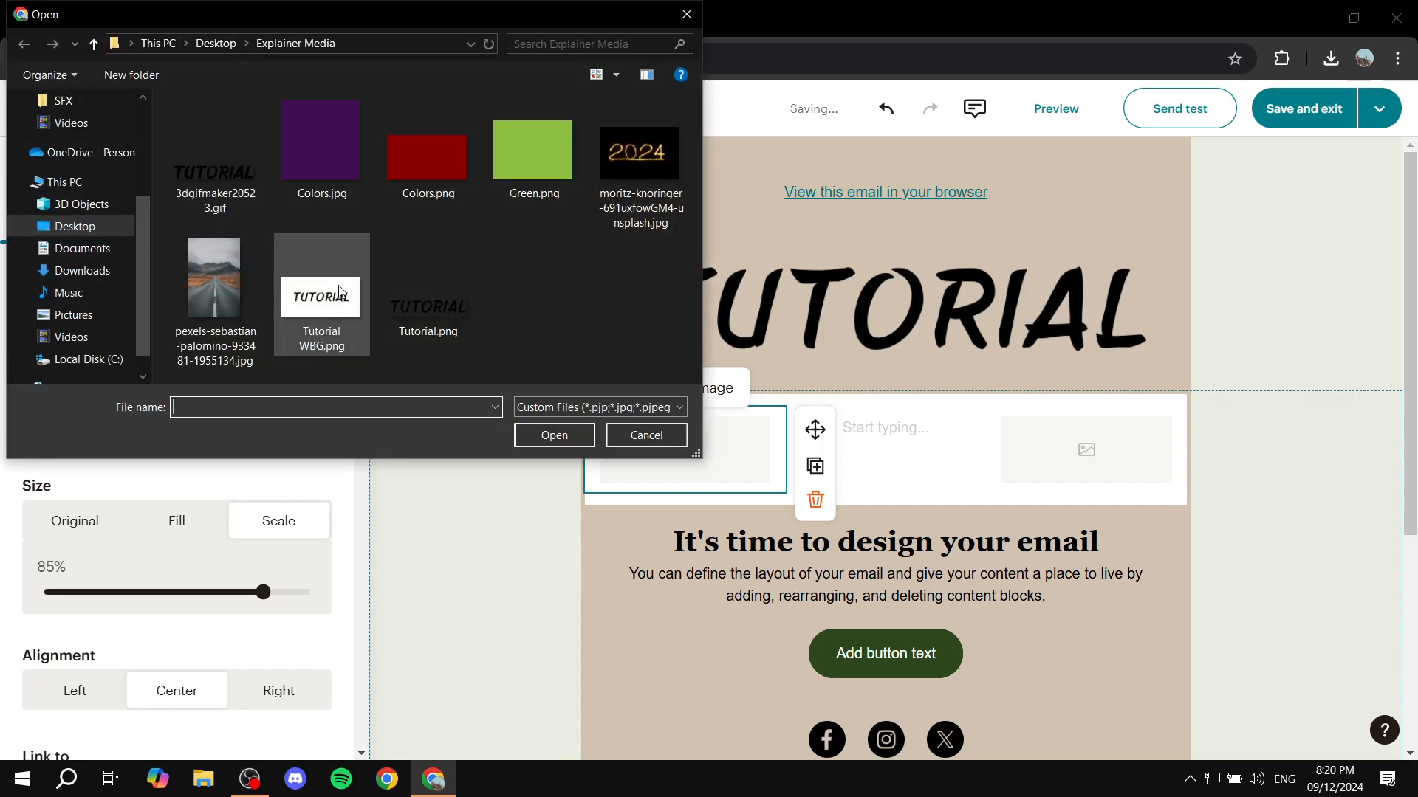
double_click(311, 124)
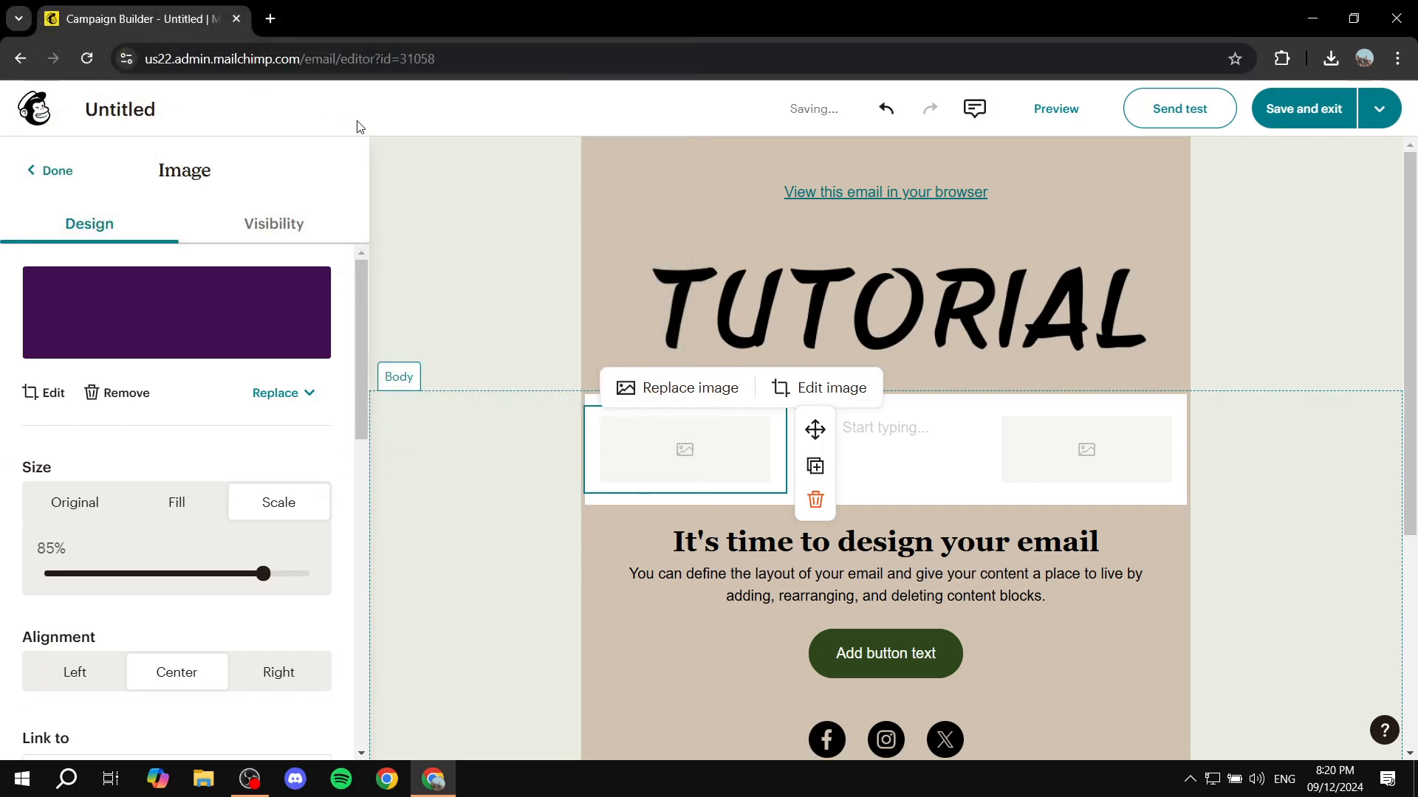
Step: Try uploading Blue.webp for the third column's image block, and upload Colors.png into it instead
left_click(1105, 437)
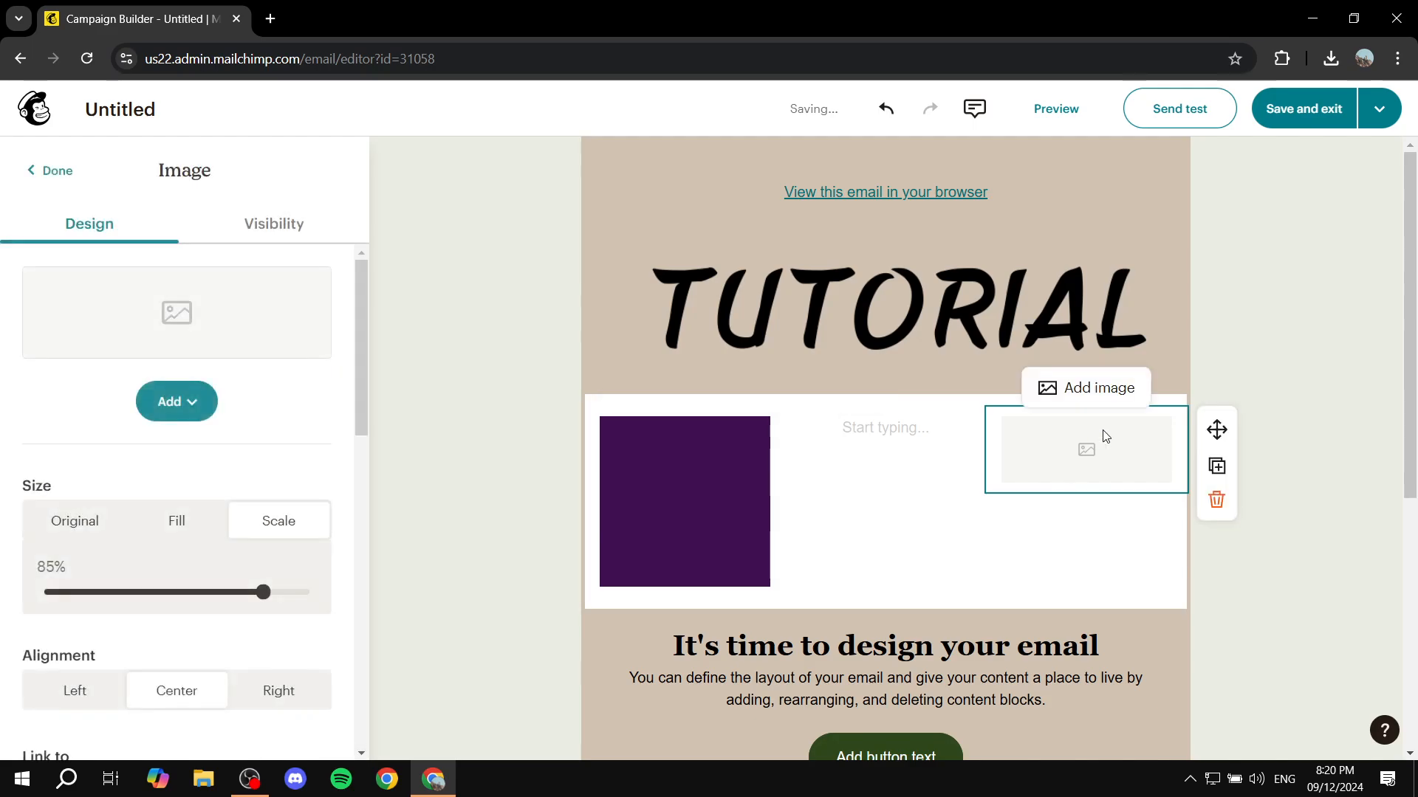
left_click(1093, 387)
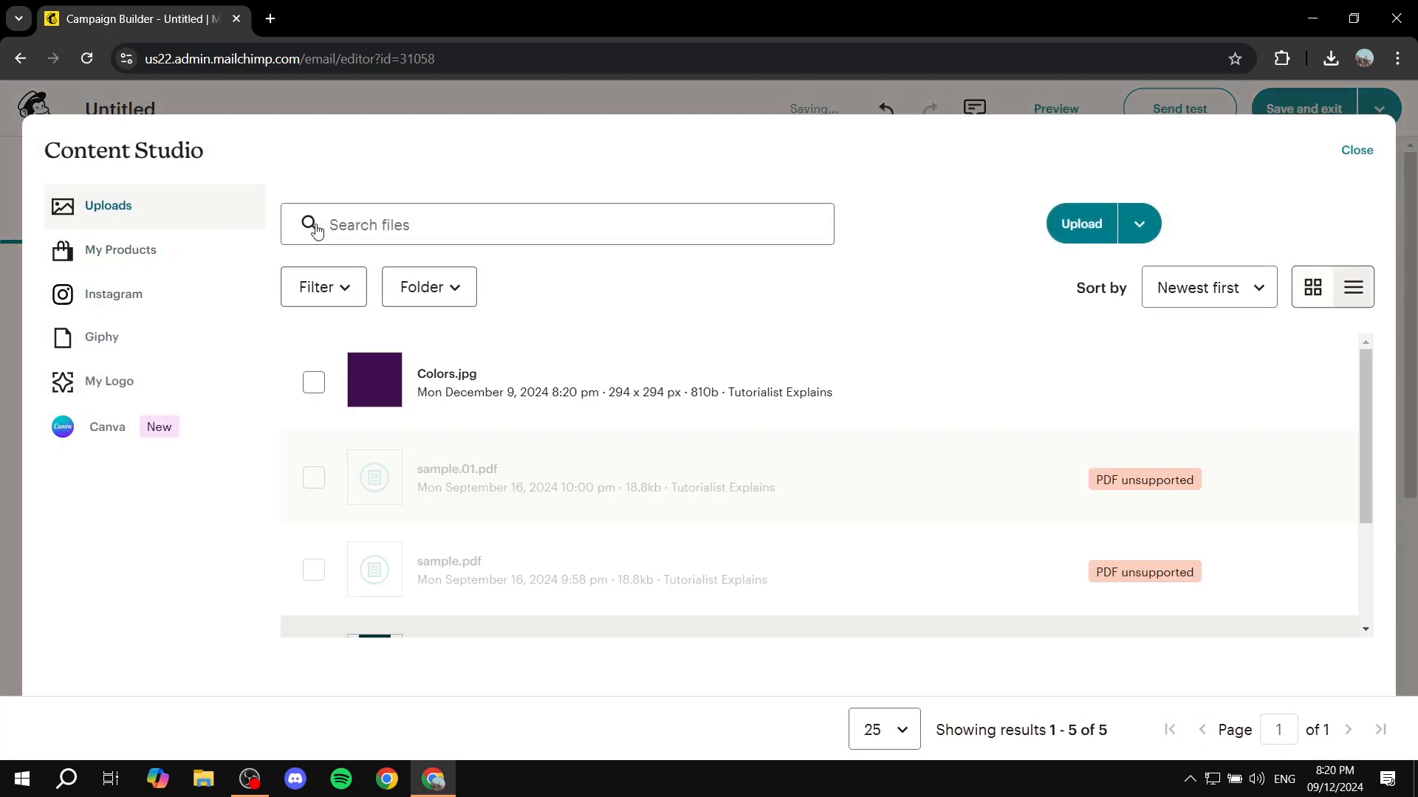
left_click(1080, 224)
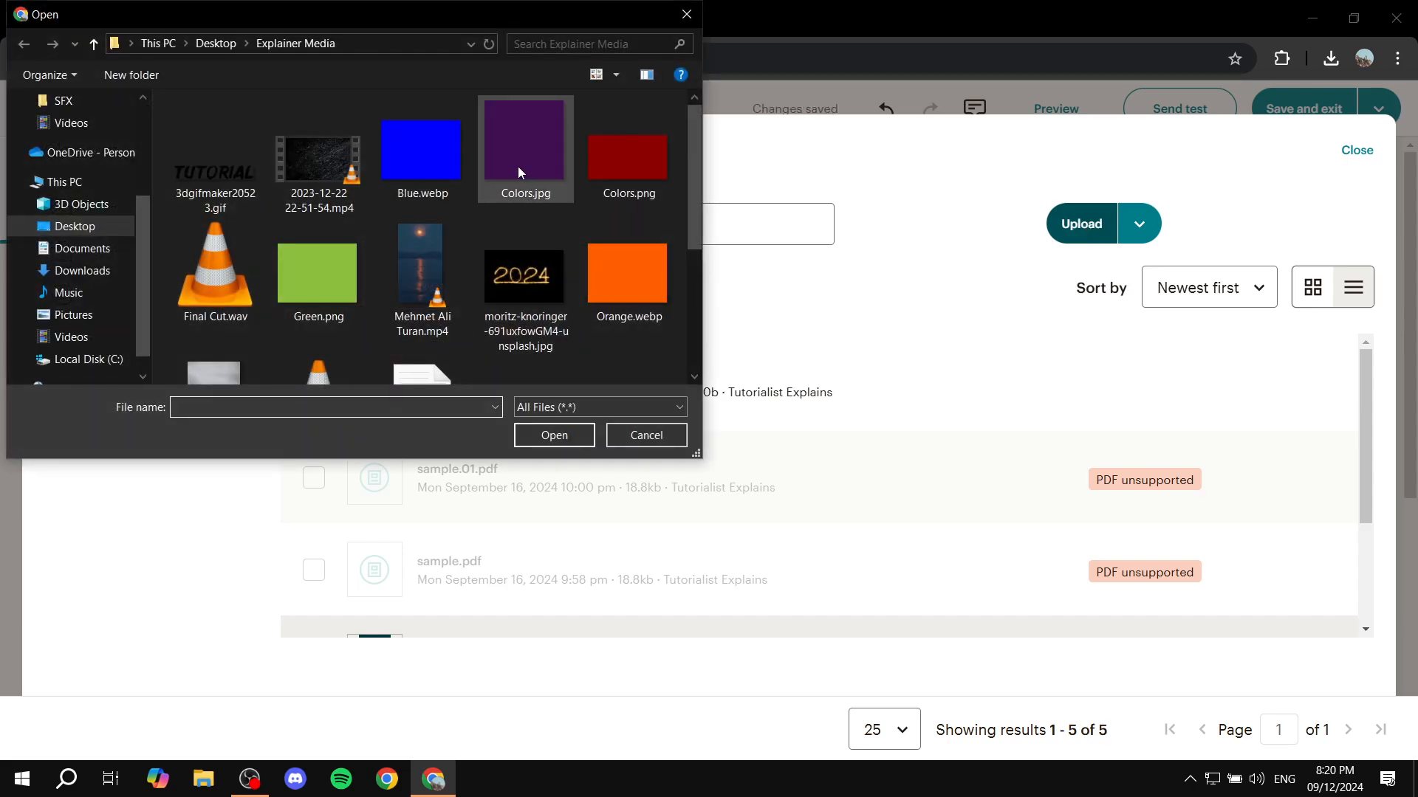
left_click(438, 161)
double_click(436, 161)
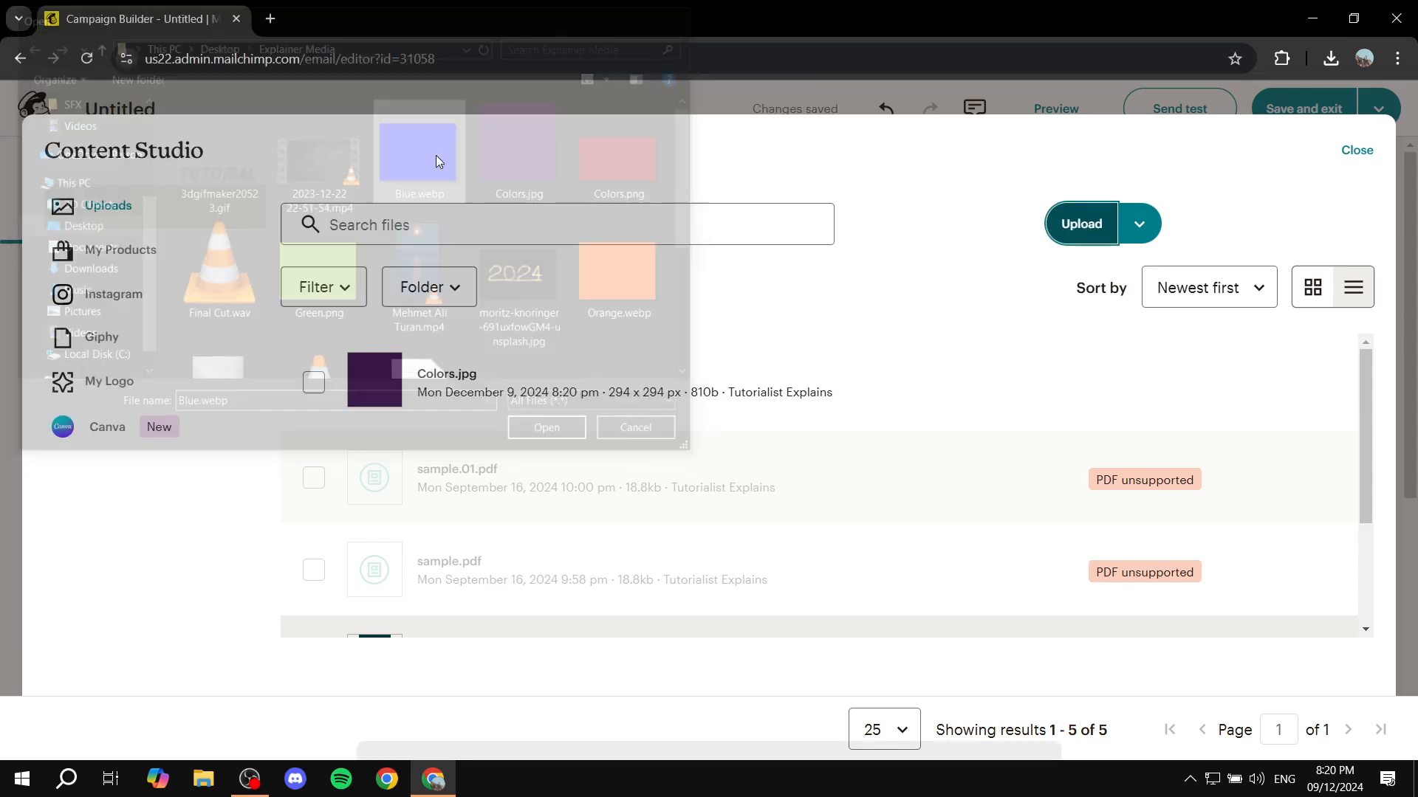
left_click(1079, 224)
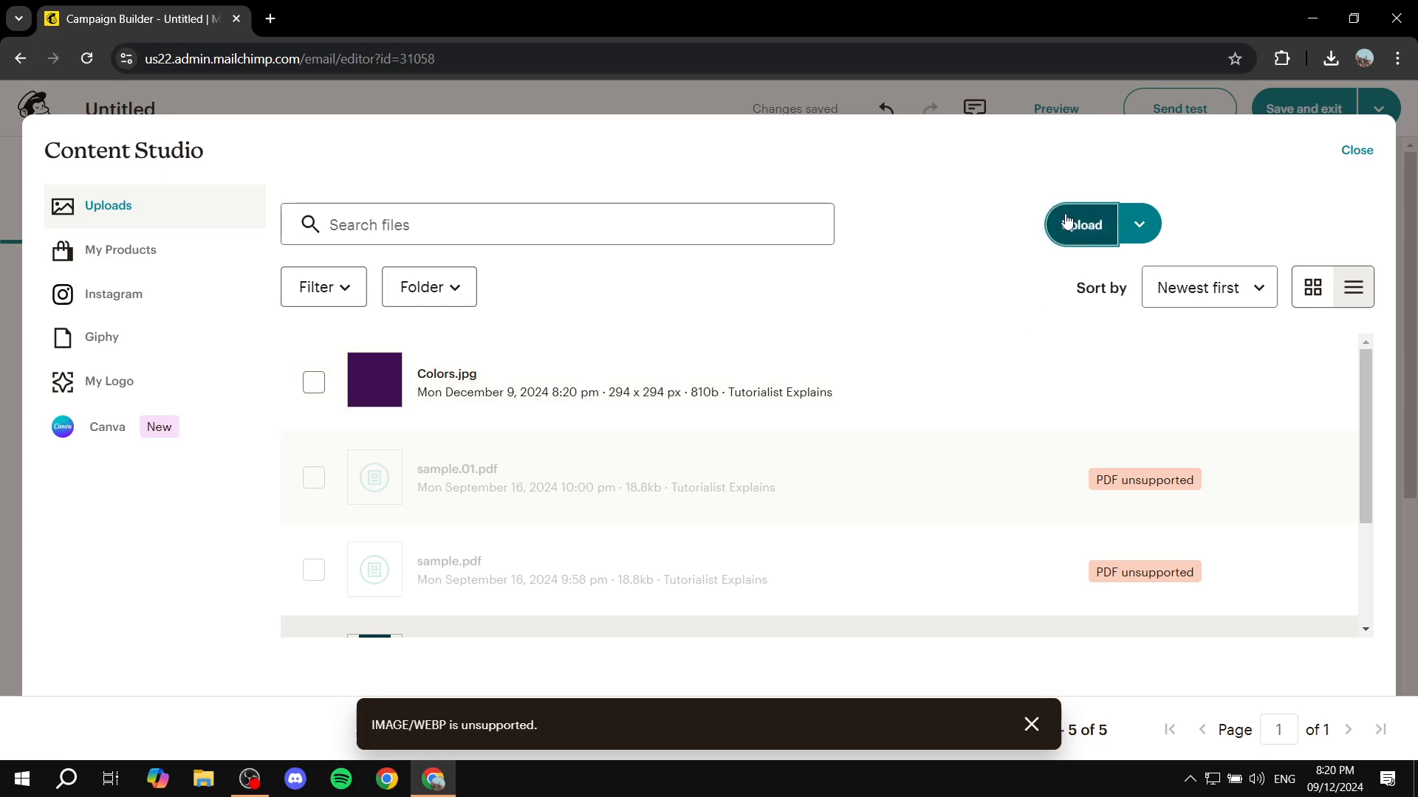
double_click(640, 152)
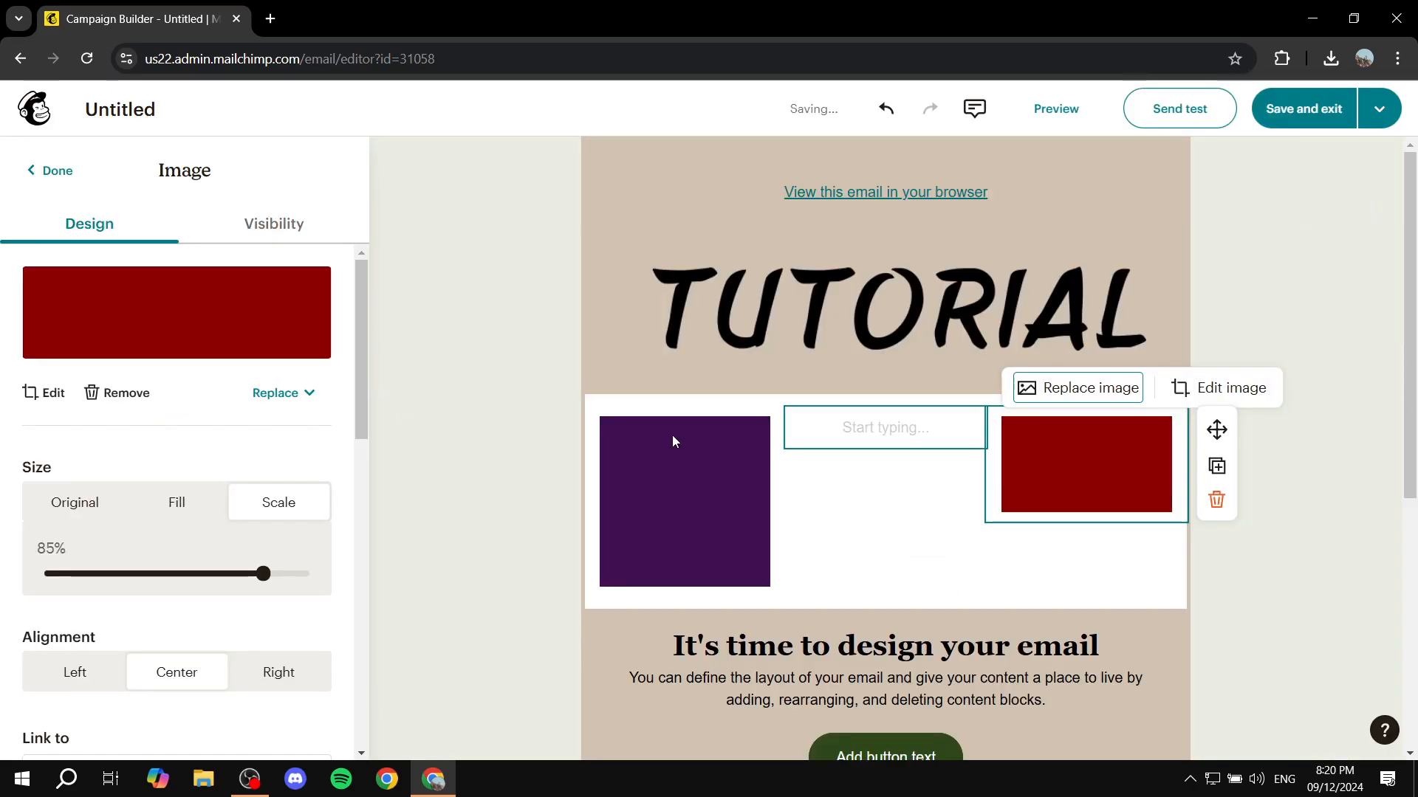
Step: Enter the text "OUHAWTHOAT" in the middle column's paragraph and finish editing the block
left_click(886, 426)
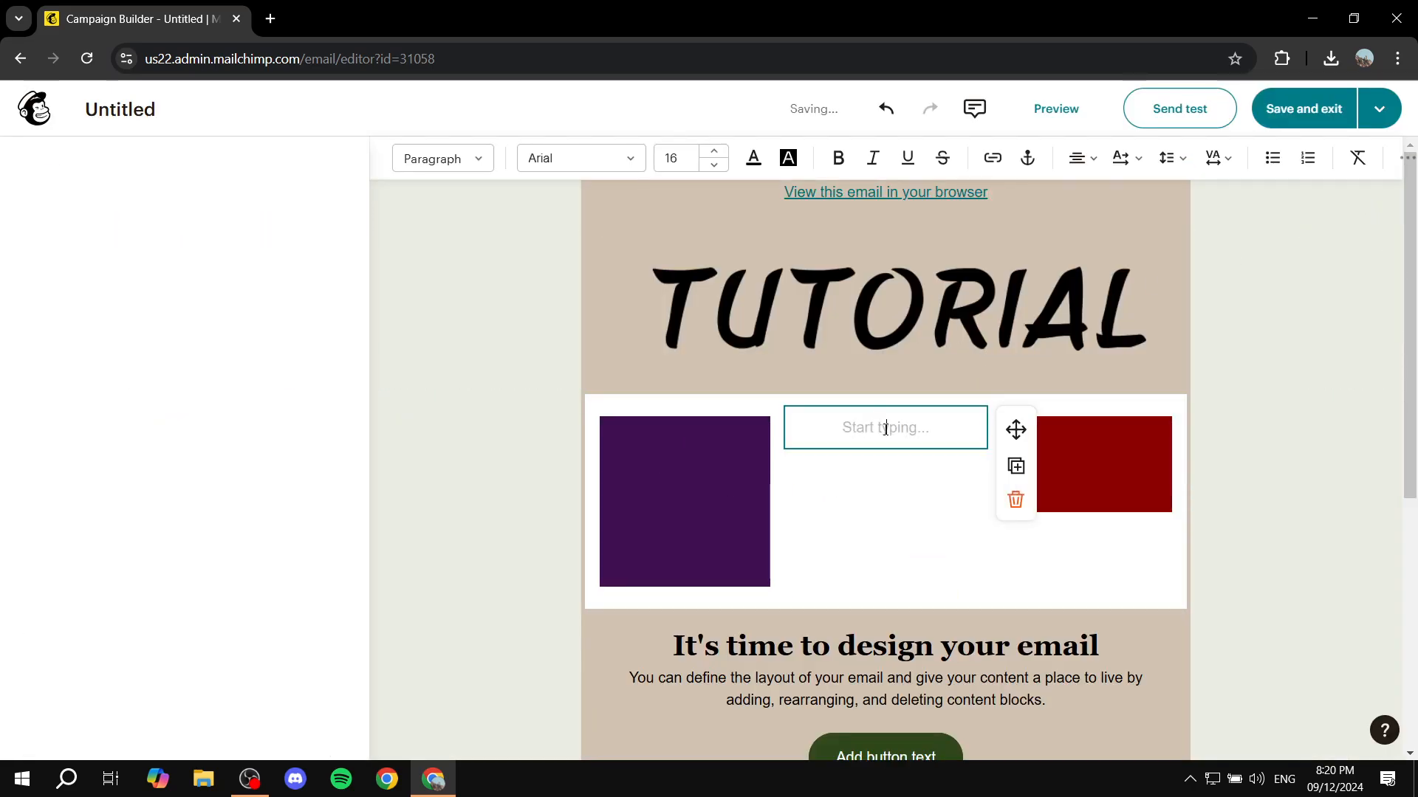
type("OUHAWTHOAT")
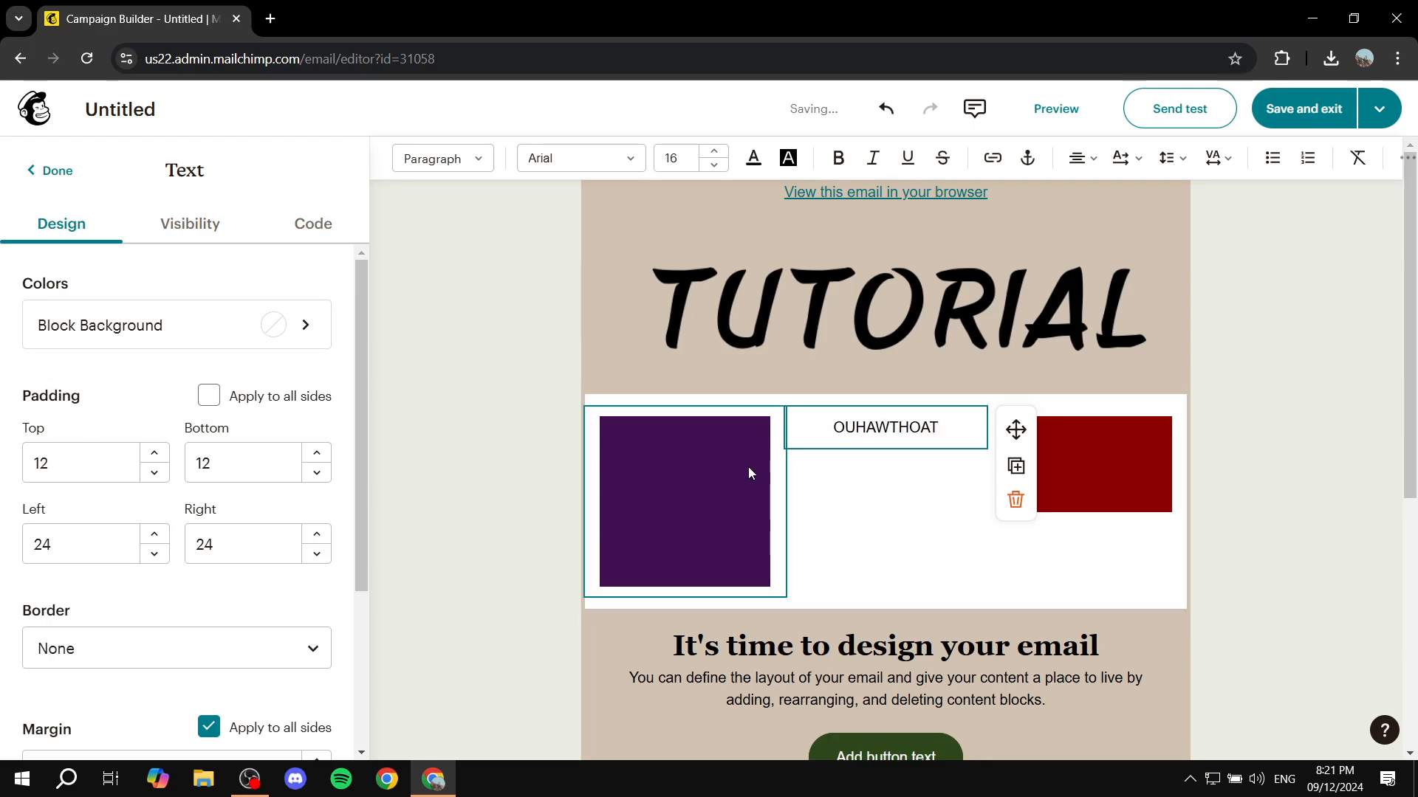
left_click(50, 170)
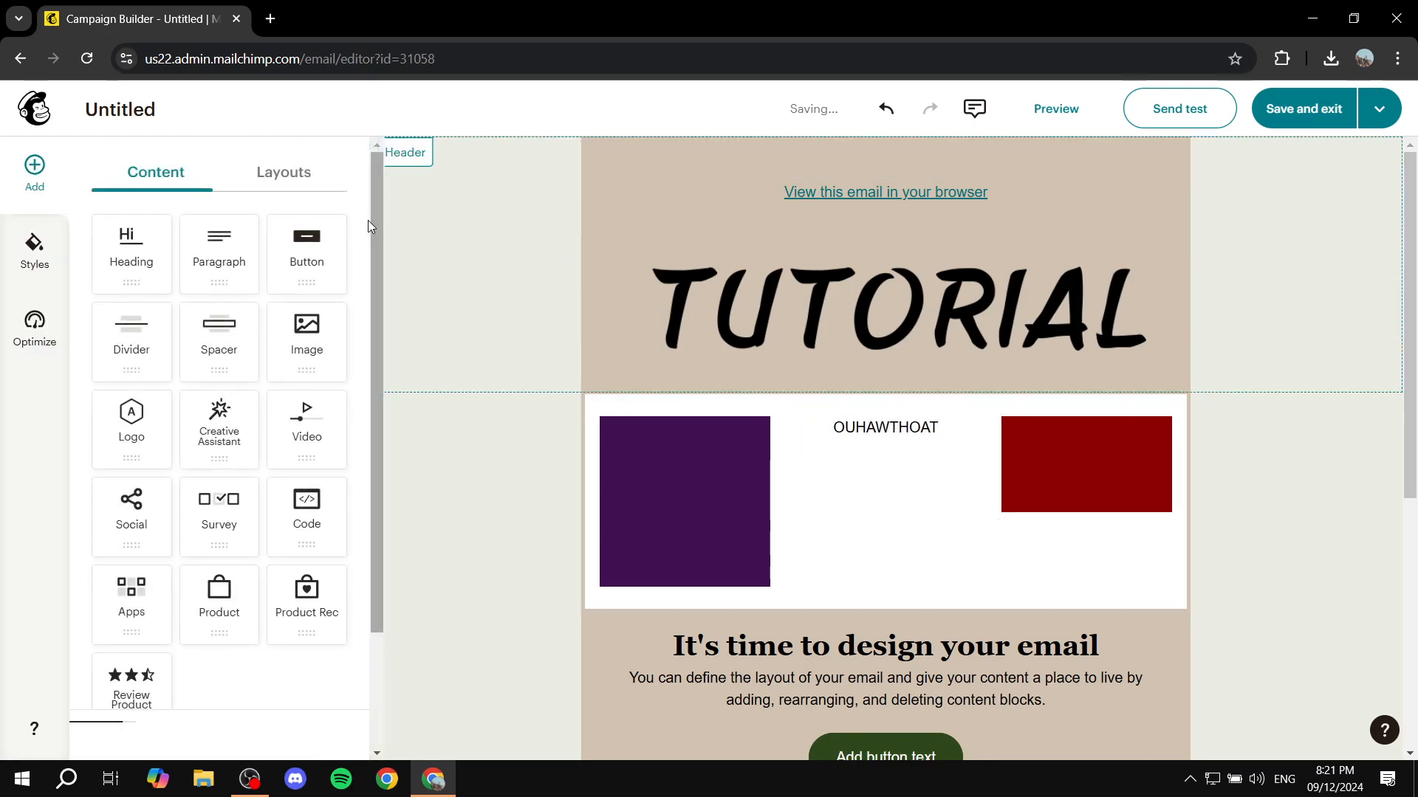
Step: Insert a blank two-column layout with a wide first column and narrow second column beneath the three-column layout
left_click(316, 176)
left_click_drag(307, 294, 880, 514)
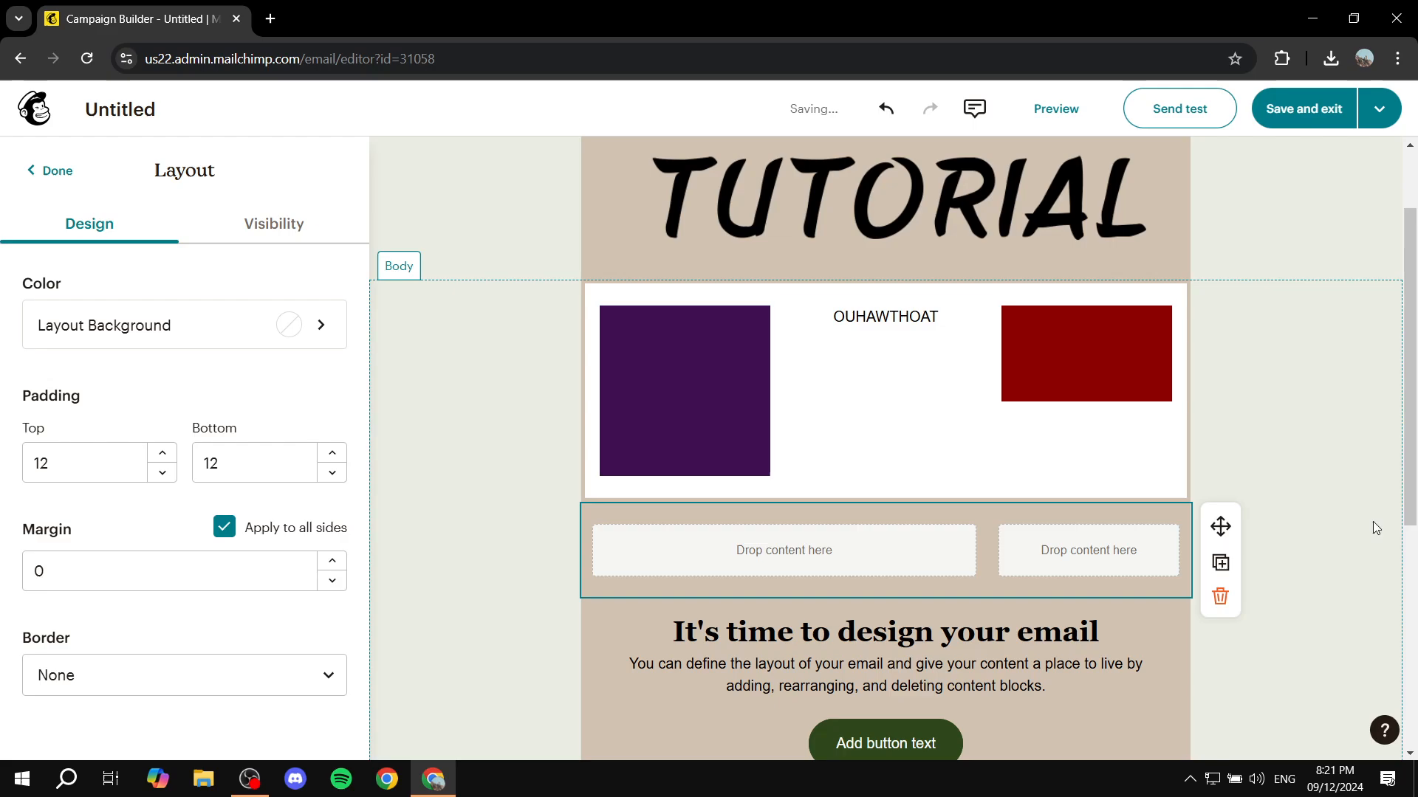
scroll(1376, 525, "up", 2)
scroll(1368, 524, "down", 9)
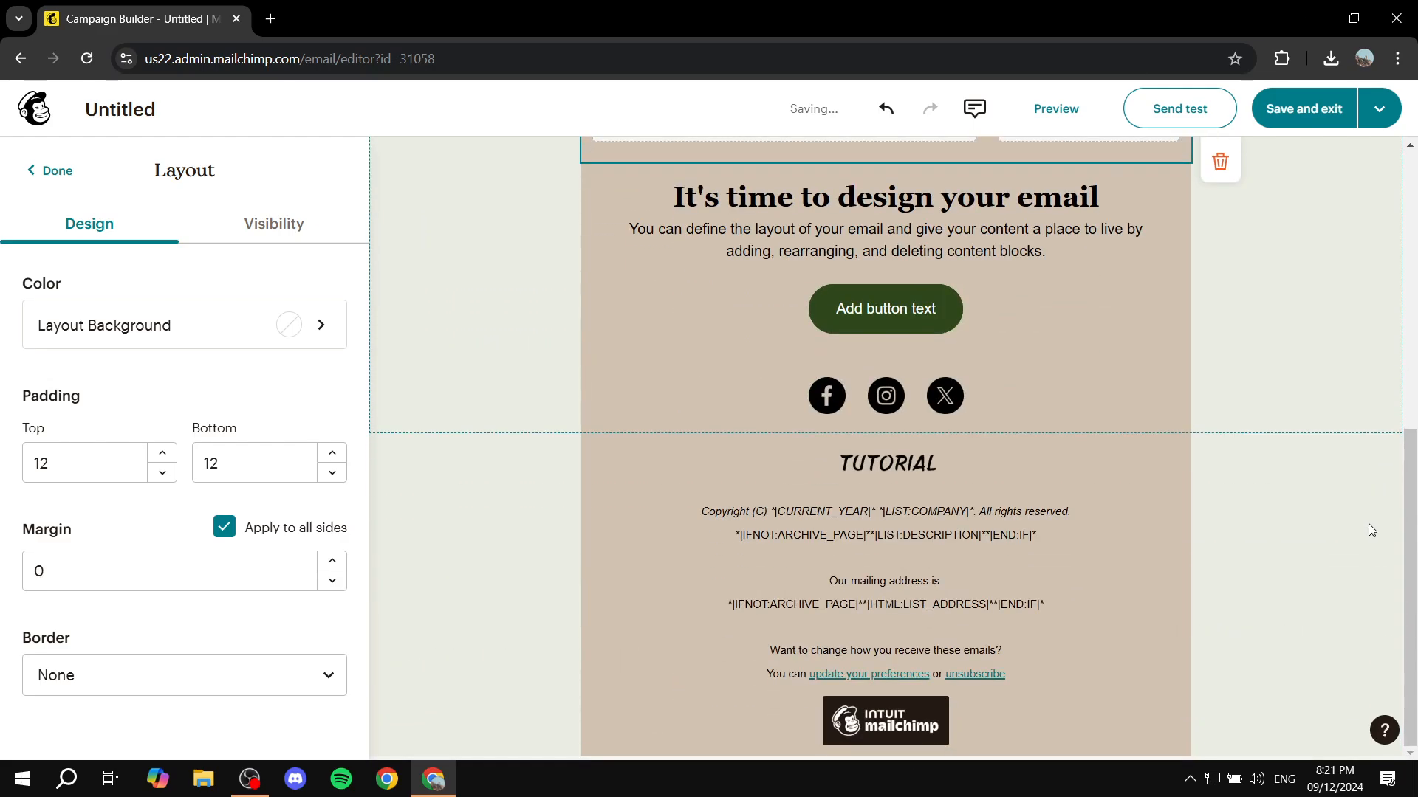
scroll(1341, 519, "up", 9)
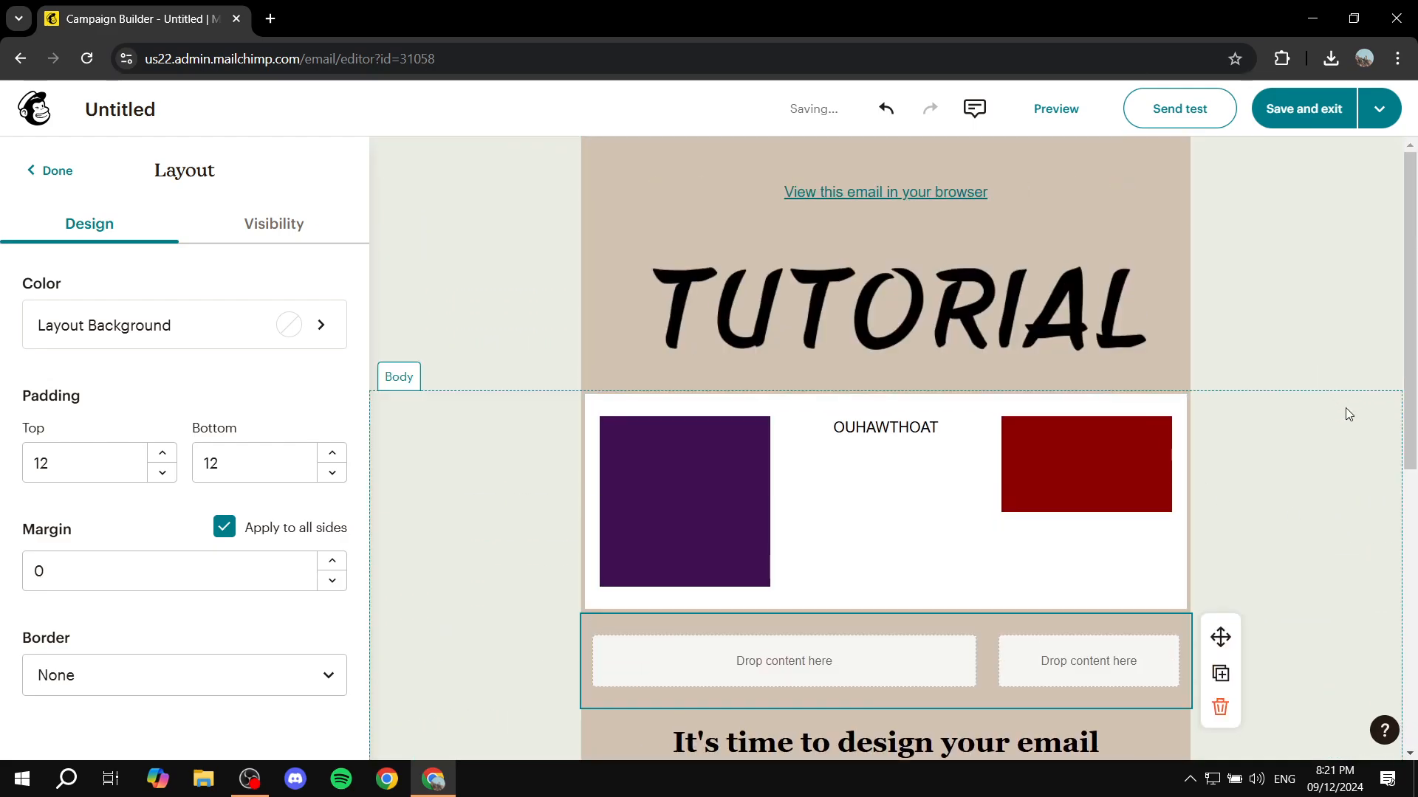